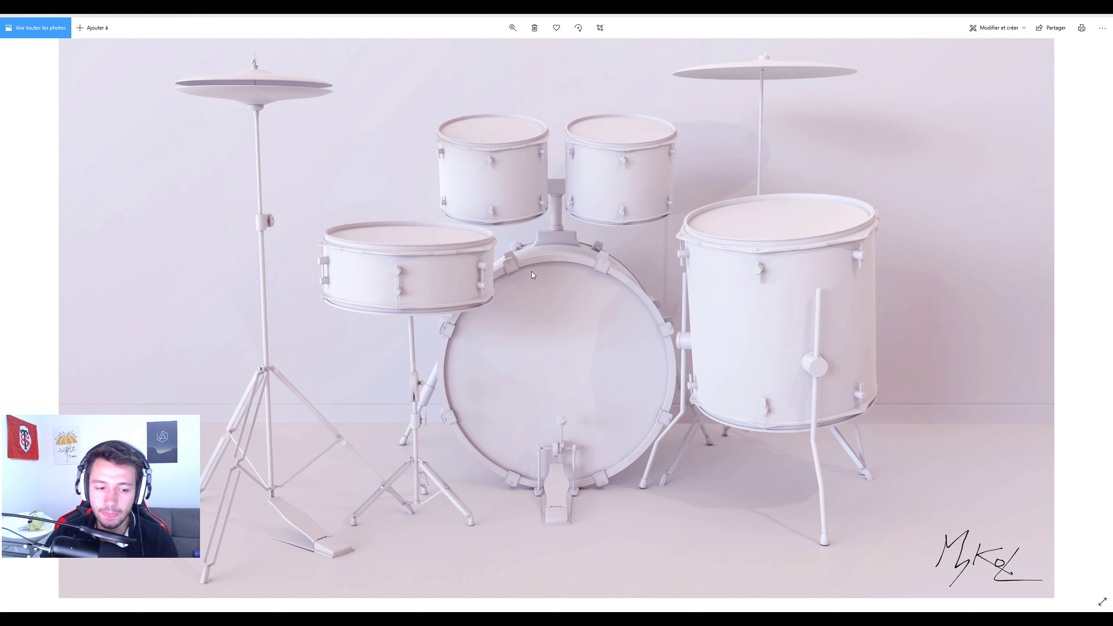
- Switch from the photo viewer to the Blender drum kit scene using MaterialOV and display its viewport in rendered shading
{"action": "mouse_move", "coordinate": [247, 619]}
{"action": "left_click", "coordinate": [200, 583]}
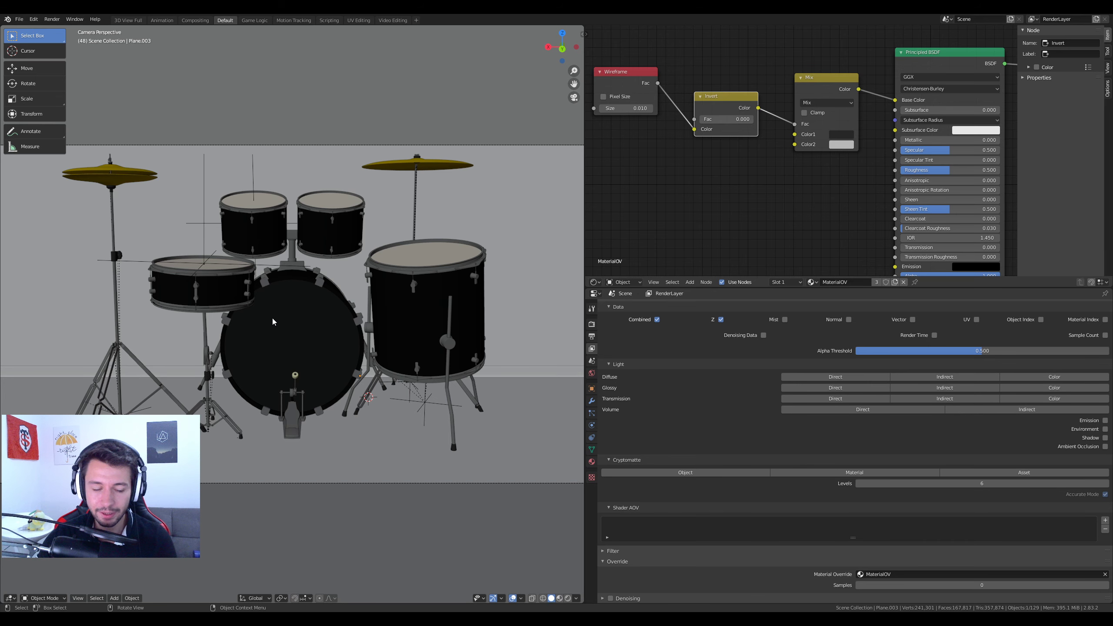
{"action": "scroll", "coordinate": [375, 286], "scroll_direction": "down", "scroll_amount": 2}
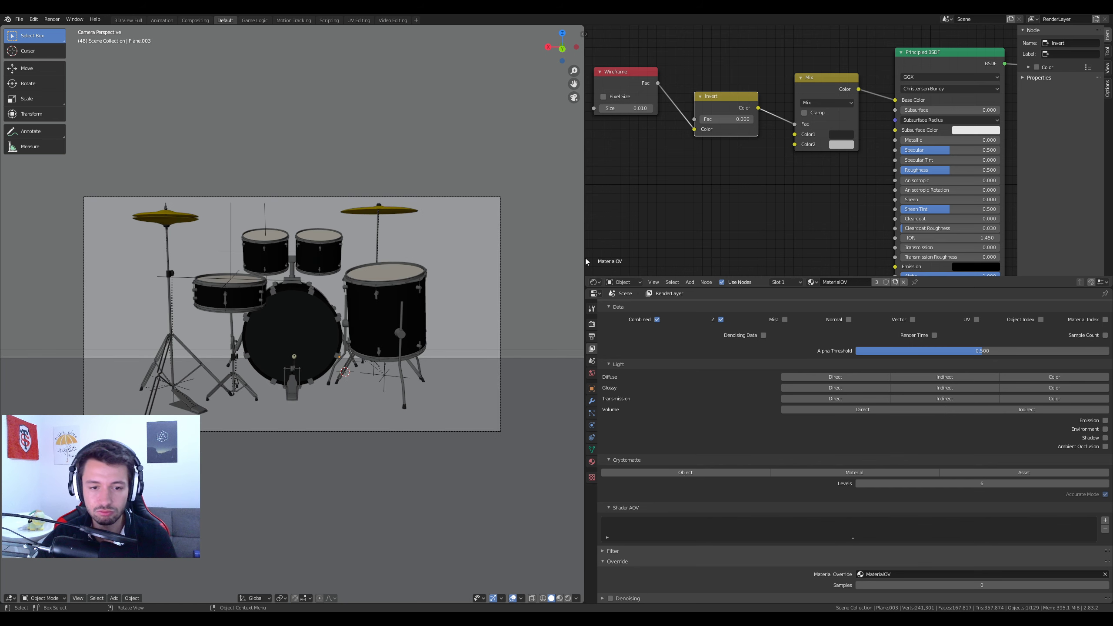
{"action": "left_click_drag", "start_coordinate": [585, 236], "coordinate": [623, 246]}
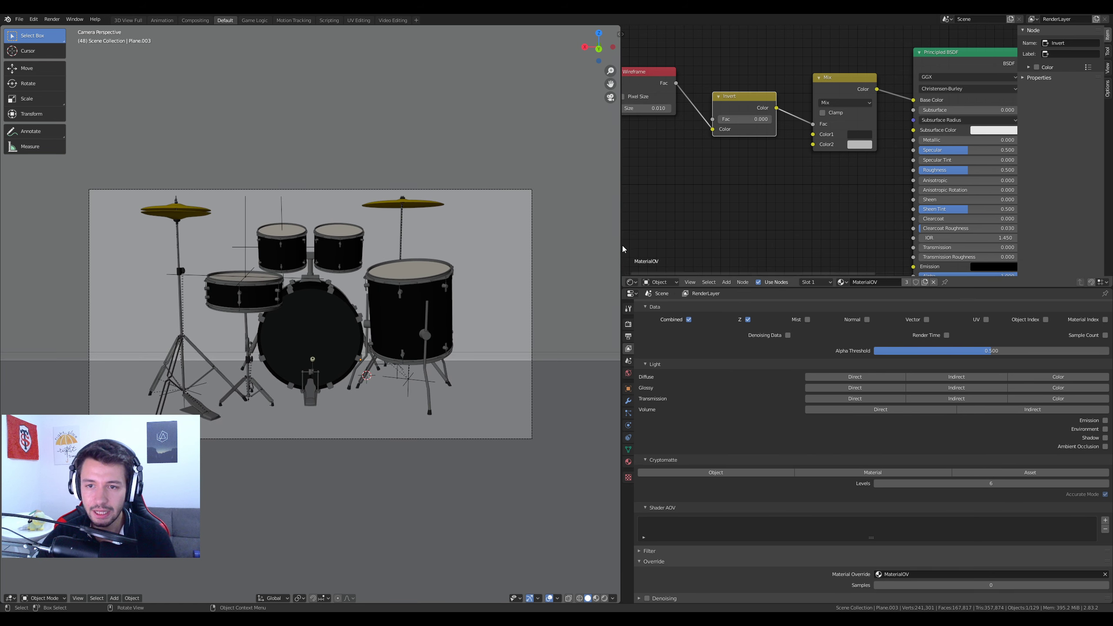
{"action": "middle_click_drag", "start_coordinate": [777, 169], "coordinate": [812, 165]}
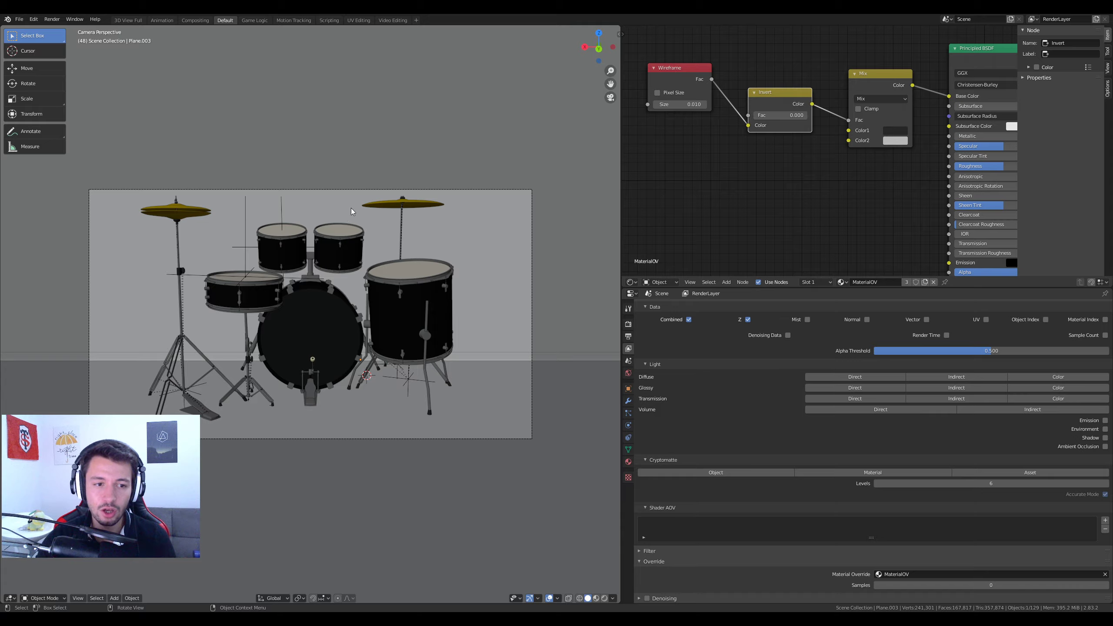
{"action": "left_click", "coordinate": [604, 597]}
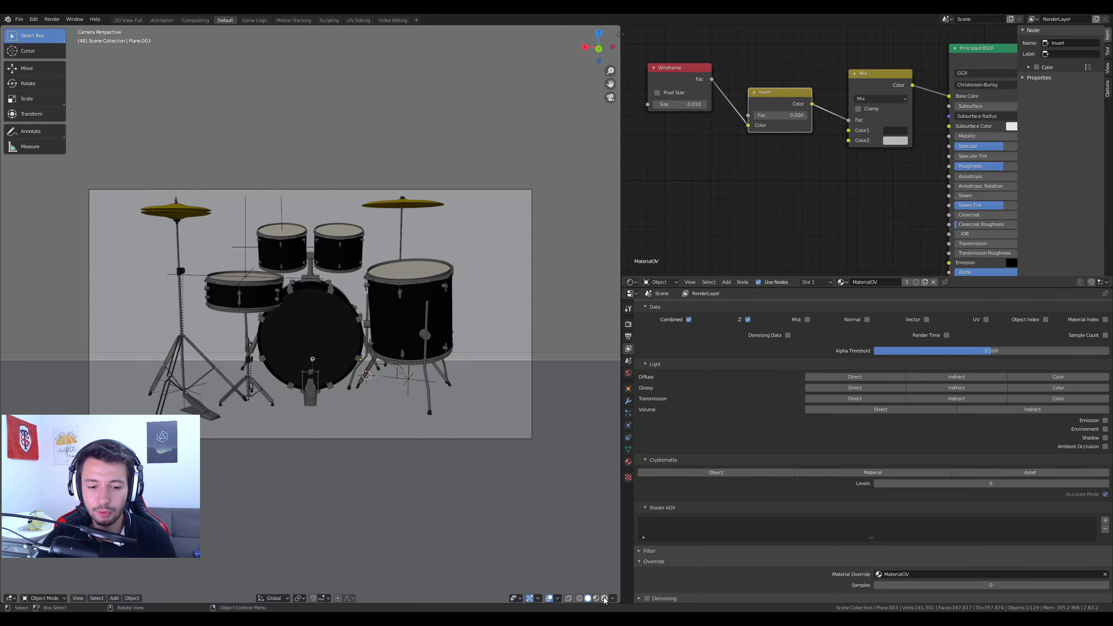
{"action": "scroll", "coordinate": [324, 337], "scroll_direction": "up", "scroll_amount": 2}
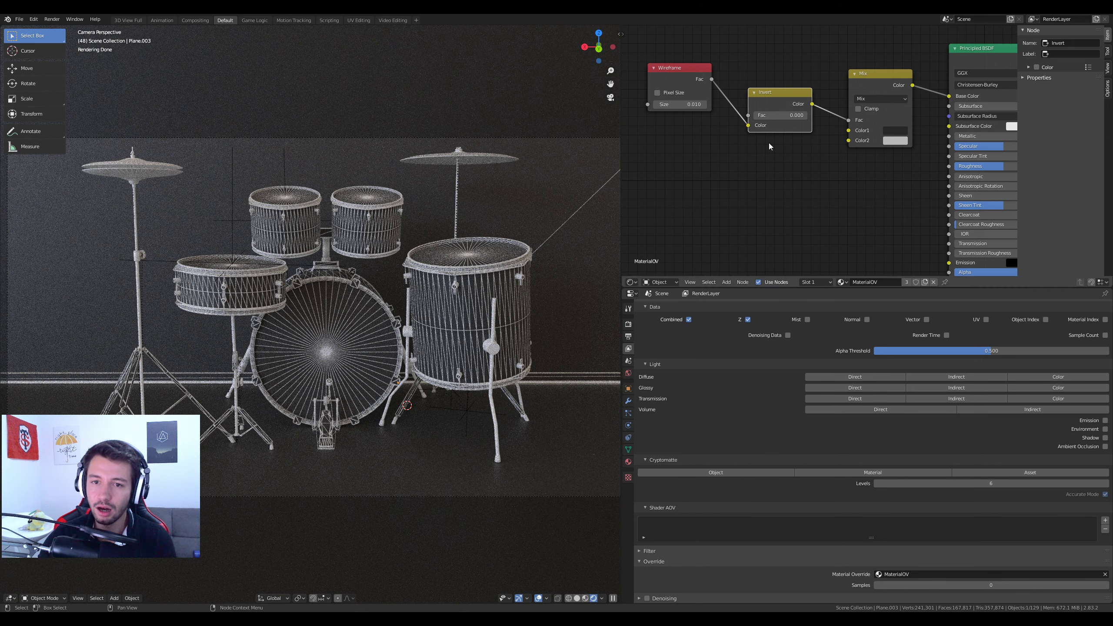
- Set the Invert node's factor to 1.000 to swap the wireframe colors, and return the viewport to solid shading
{"action": "left_click_drag", "start_coordinate": [774, 115], "coordinate": [803, 115]}
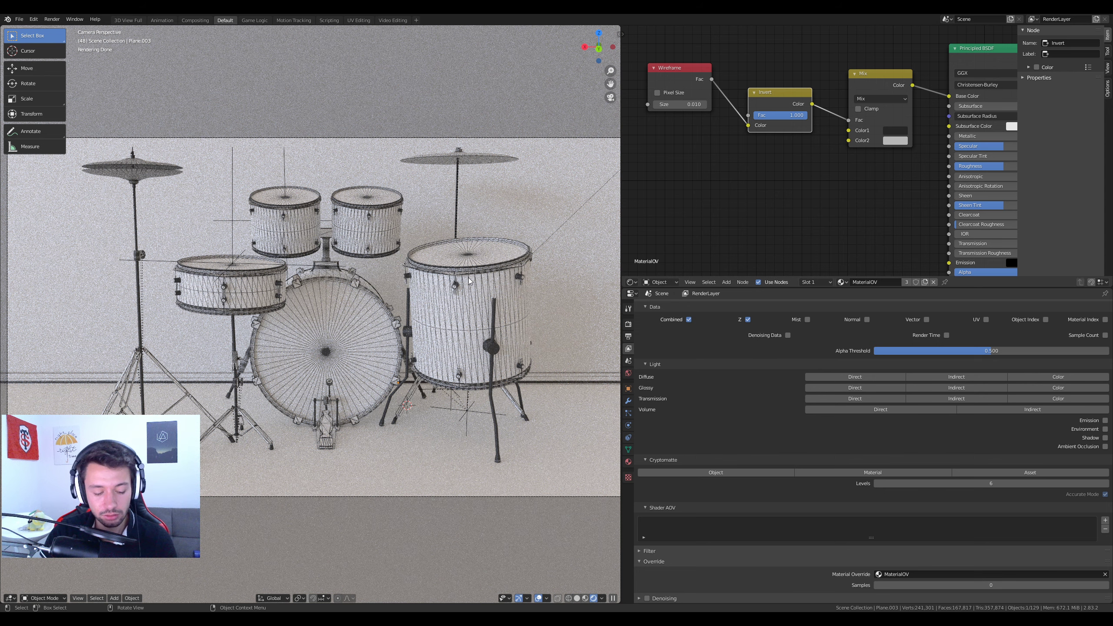
{"action": "key", "text": "z"}
{"action": "left_click", "coordinate": [489, 290]}
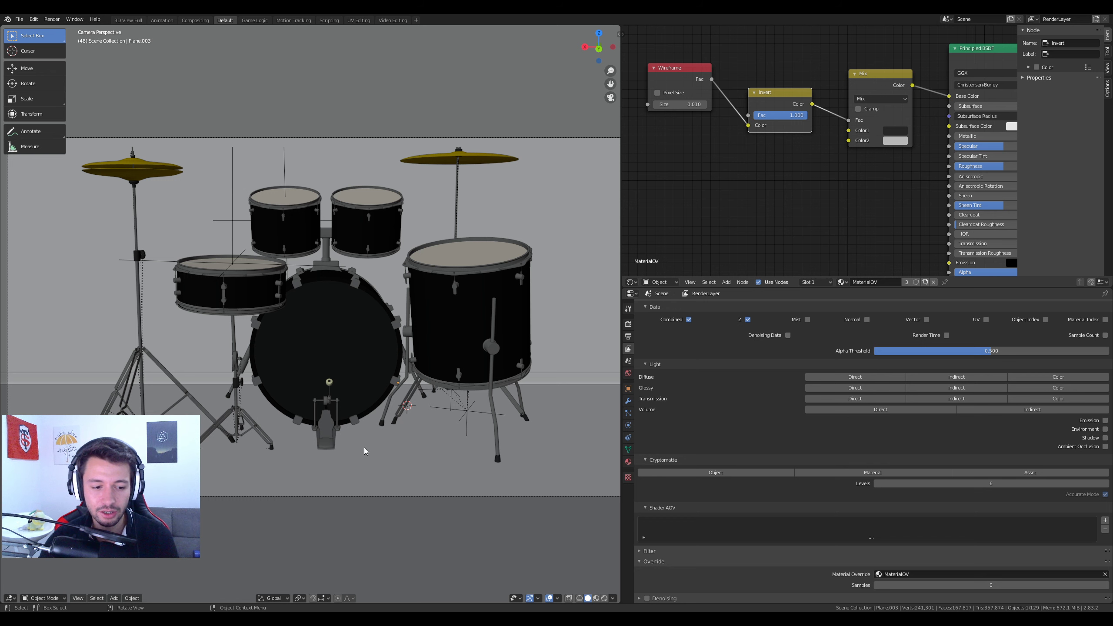
- Switch to the Blender window with the textured drum kit, display it in rendered shading and widen the 3D viewport
{"action": "left_click", "coordinate": [307, 588]}
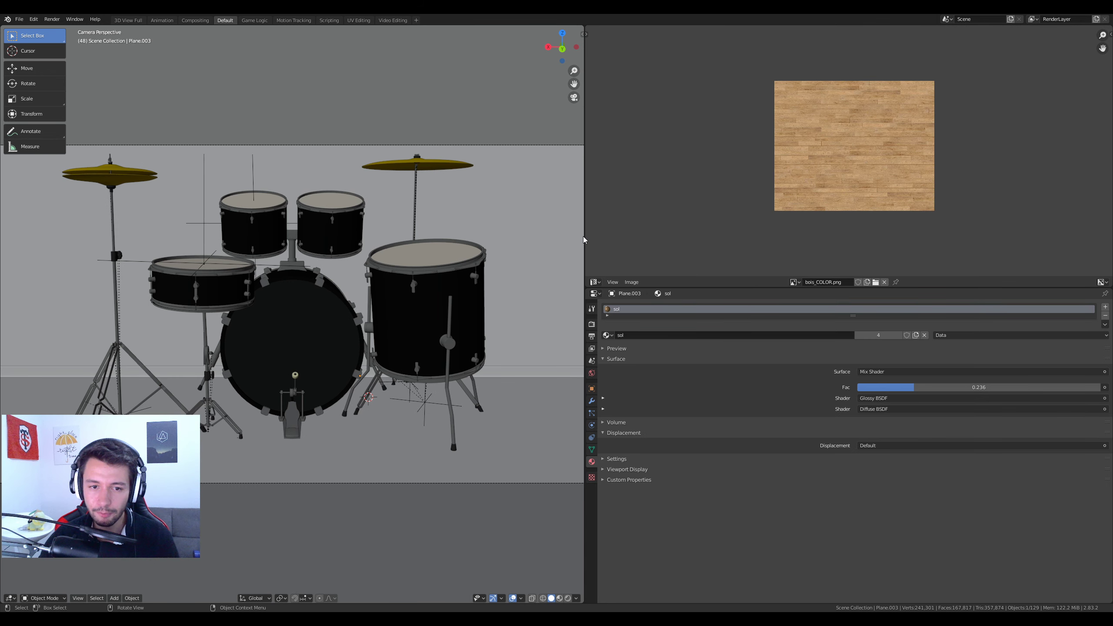
{"action": "left_click", "coordinate": [568, 597]}
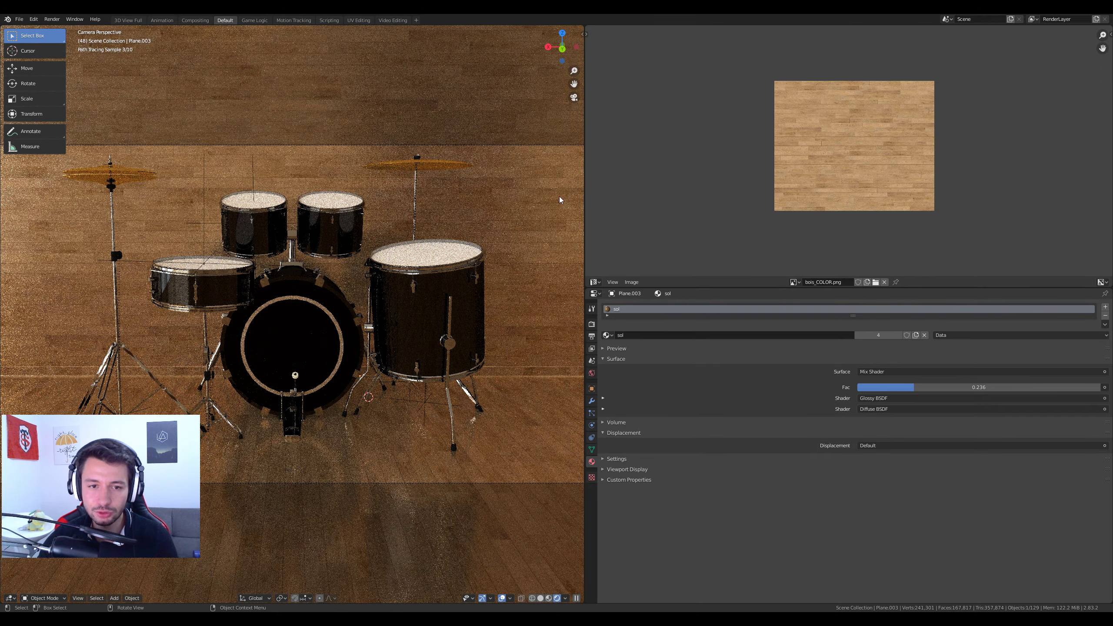
{"action": "left_click_drag", "start_coordinate": [585, 190], "coordinate": [666, 246]}
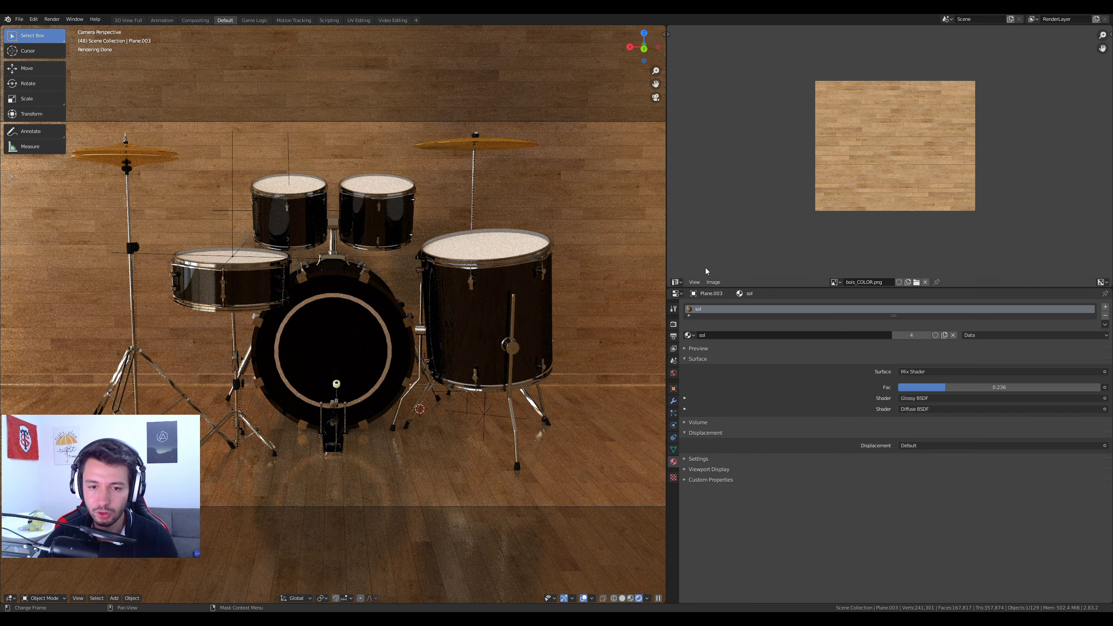
- Change the image editor area to the Shader Editor and bring the sol material's whole node tree into view
{"action": "left_click", "coordinate": [678, 282]}
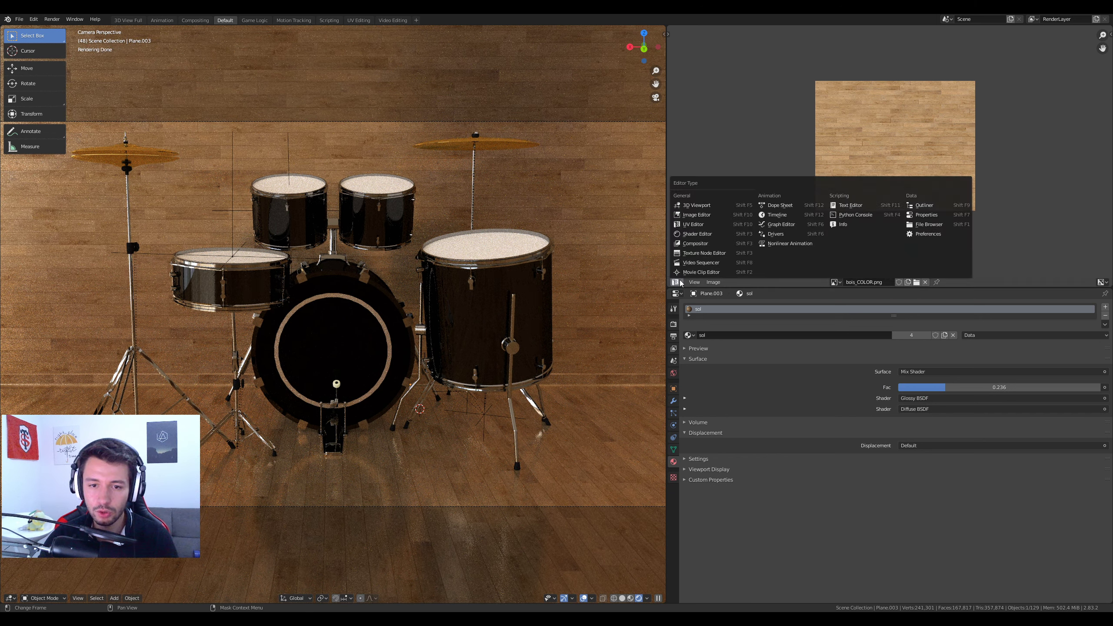
{"action": "left_click", "coordinate": [697, 233]}
{"action": "scroll", "coordinate": [797, 184], "scroll_direction": "down", "scroll_amount": 3}
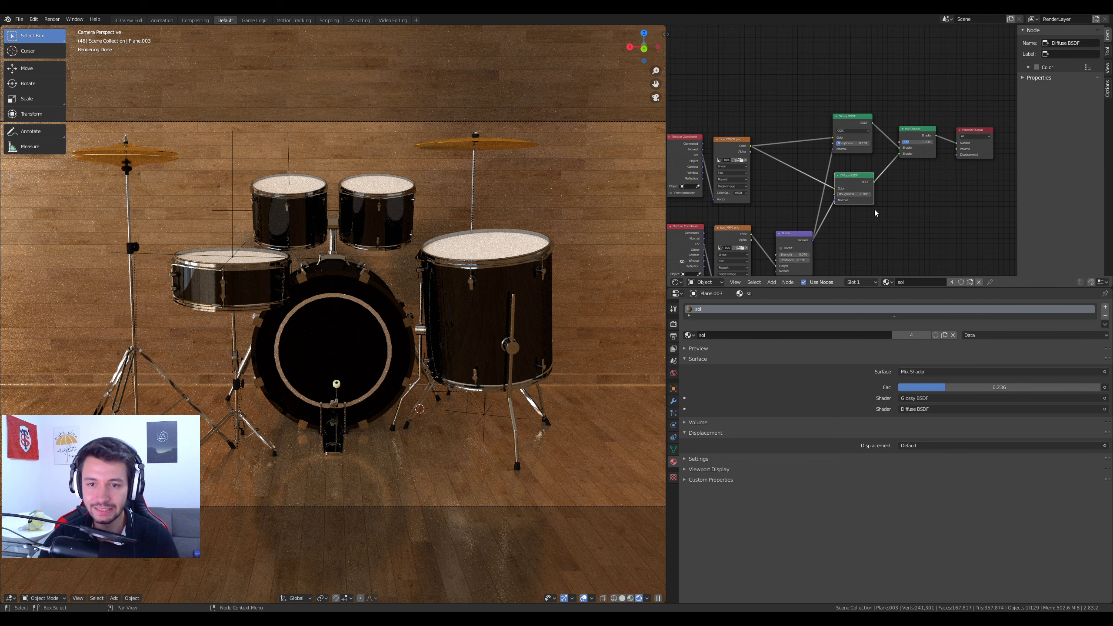
{"action": "middle_click_drag", "start_coordinate": [795, 197], "coordinate": [808, 149]}
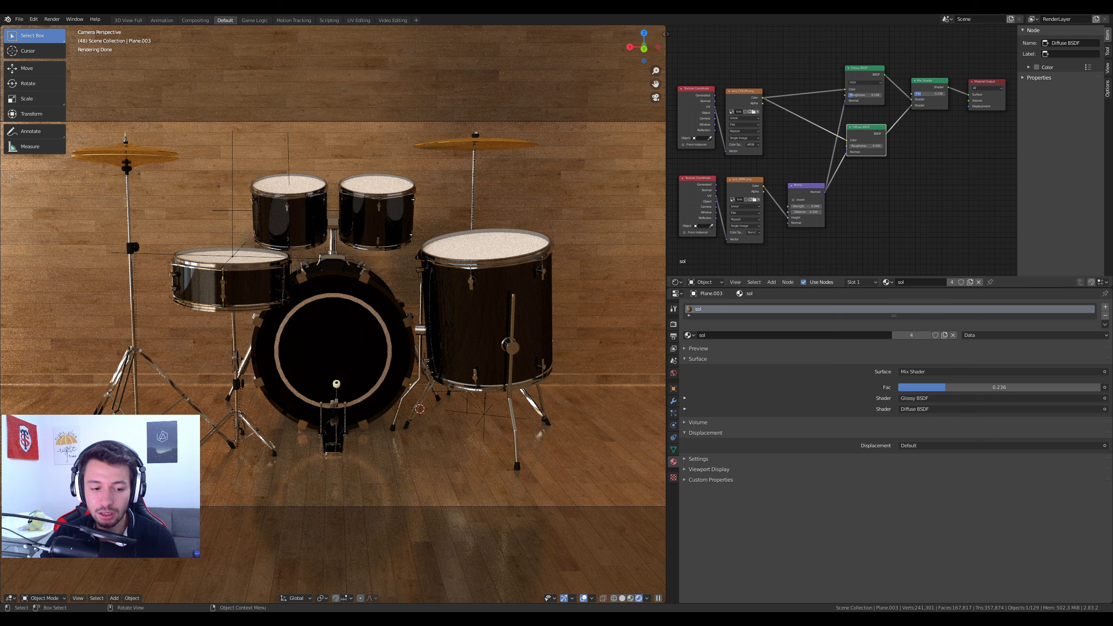
{"action": "key", "text": "alt+Tab"}
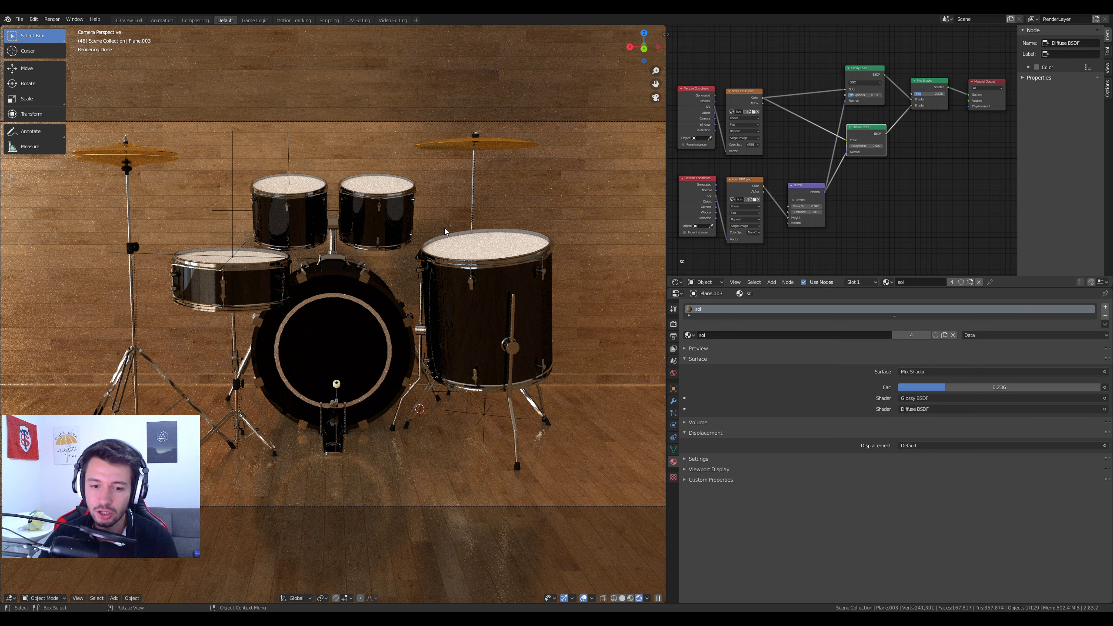
- Add a second material slot to the floor plane with a new material named AO-Tuto
{"action": "left_click", "coordinate": [613, 453]}
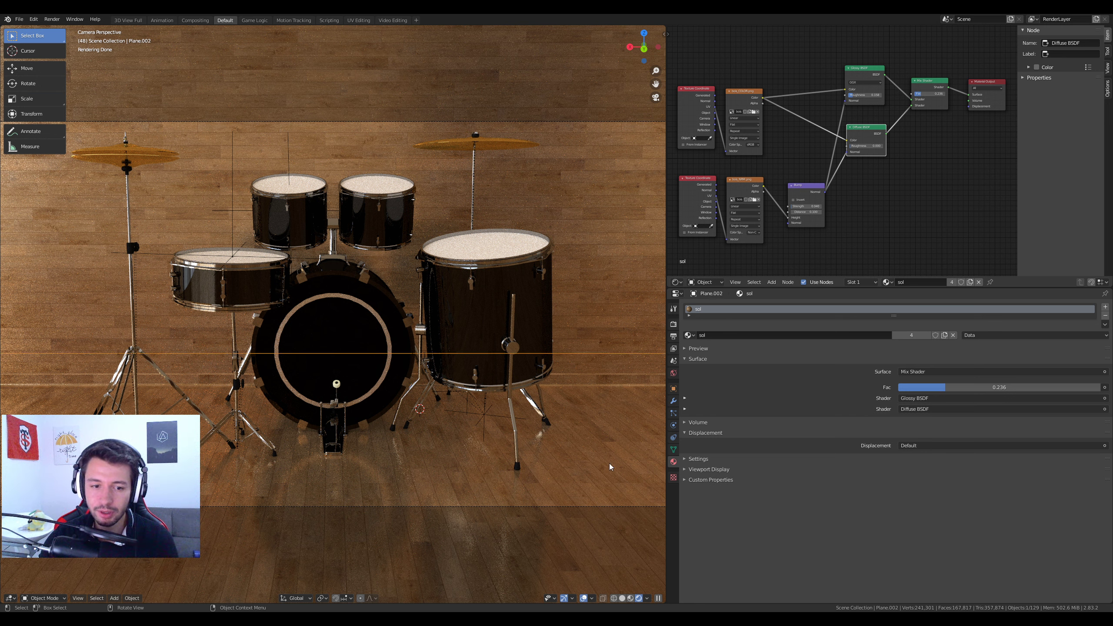
{"action": "left_click", "coordinate": [1105, 307]}
{"action": "left_click", "coordinate": [783, 355]}
{"action": "double_click", "coordinate": [783, 356]}
{"action": "type", "text": "AO"}
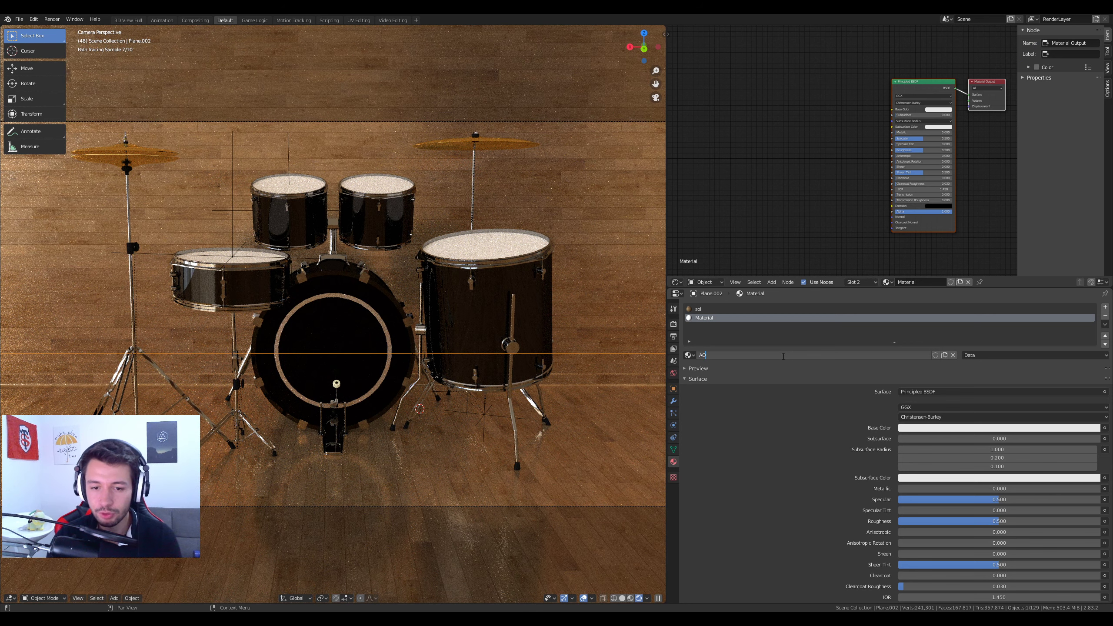
{"action": "type", "text": "-Tuto"}
{"action": "key", "text": "Return"}
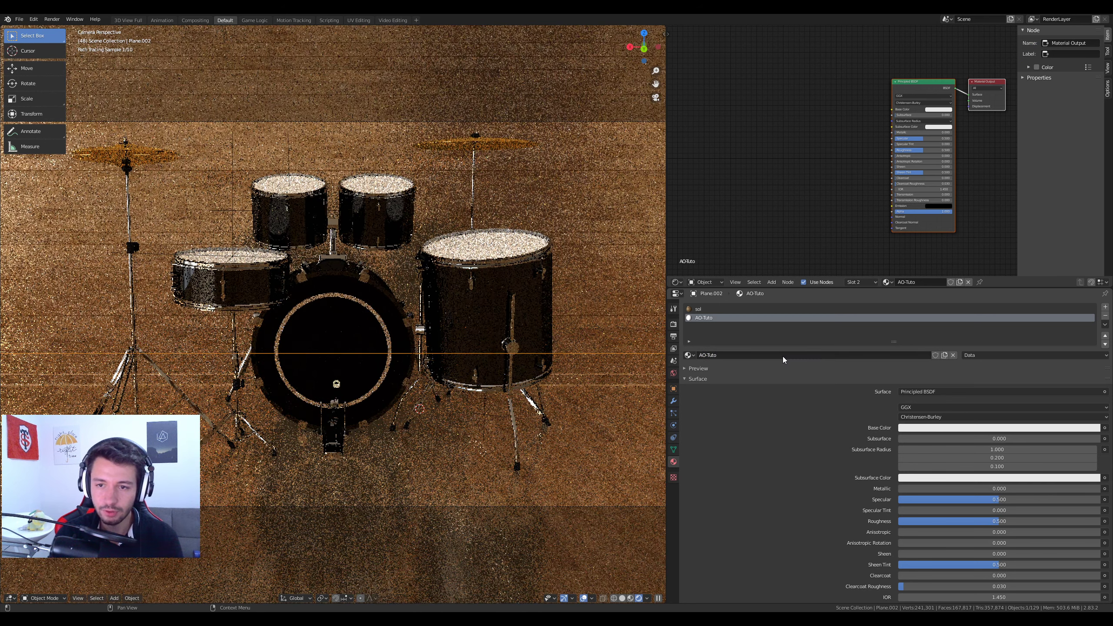
{"action": "key", "text": "Home"}
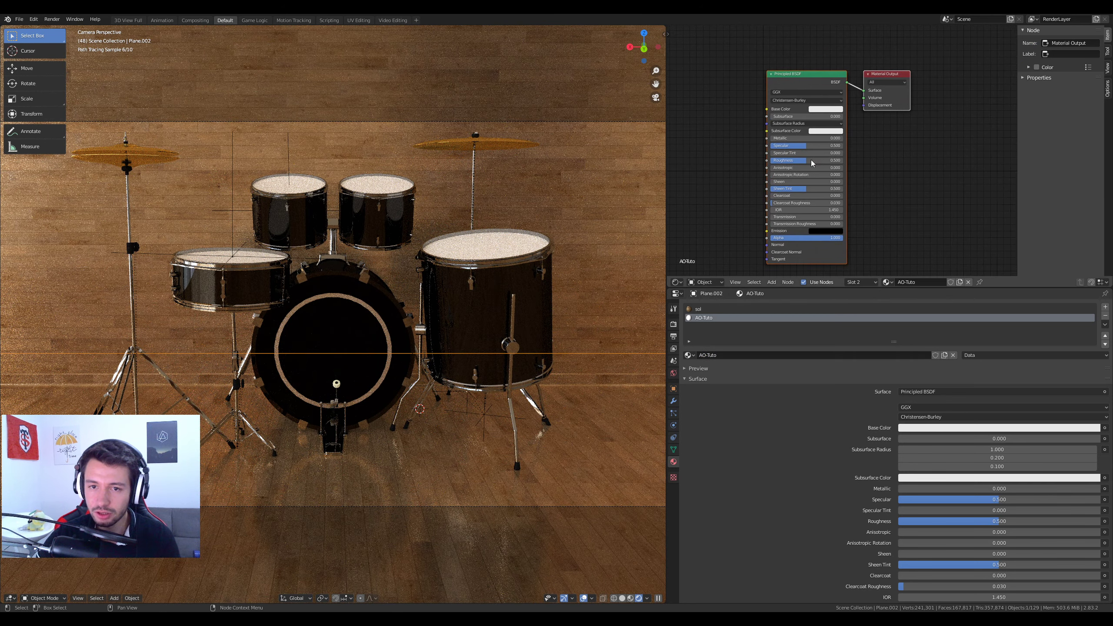
{"action": "left_click", "coordinate": [837, 91]}
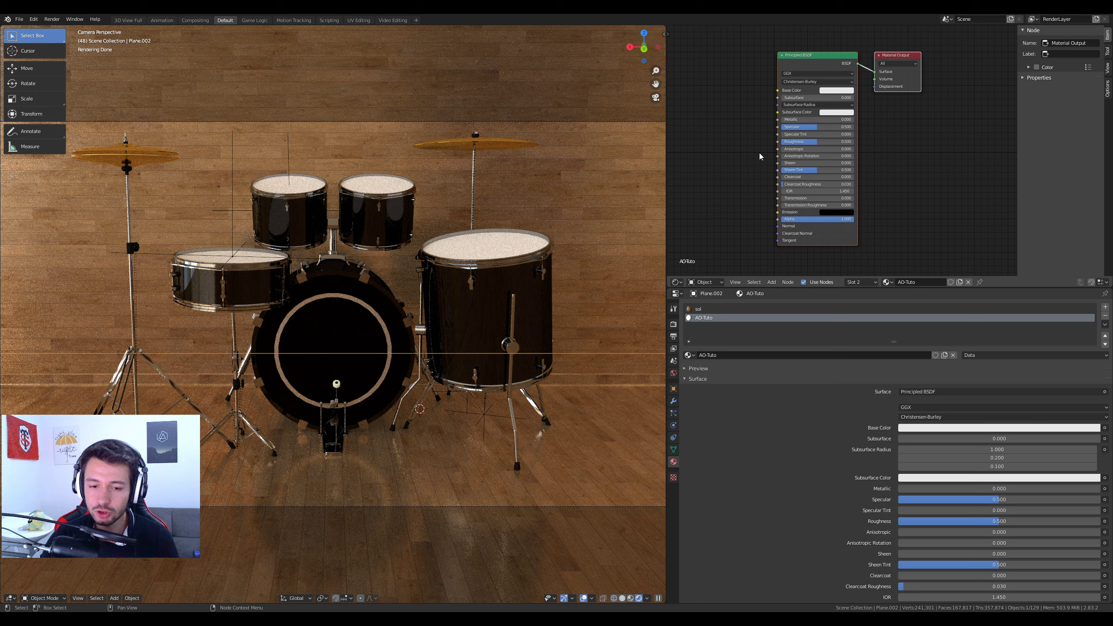
- Set the view layer's material override to AO-Tuto and the world's ambient occlusion factor to 0.23
{"action": "left_click", "coordinate": [674, 350]}
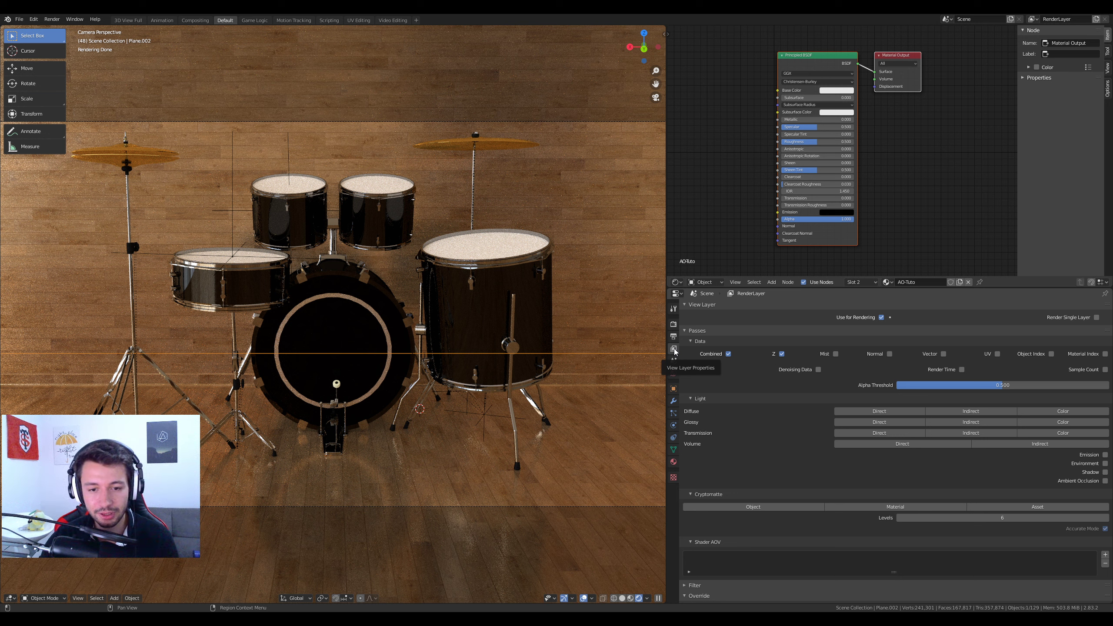
{"action": "scroll", "coordinate": [771, 432], "scroll_direction": "down", "scroll_amount": 2}
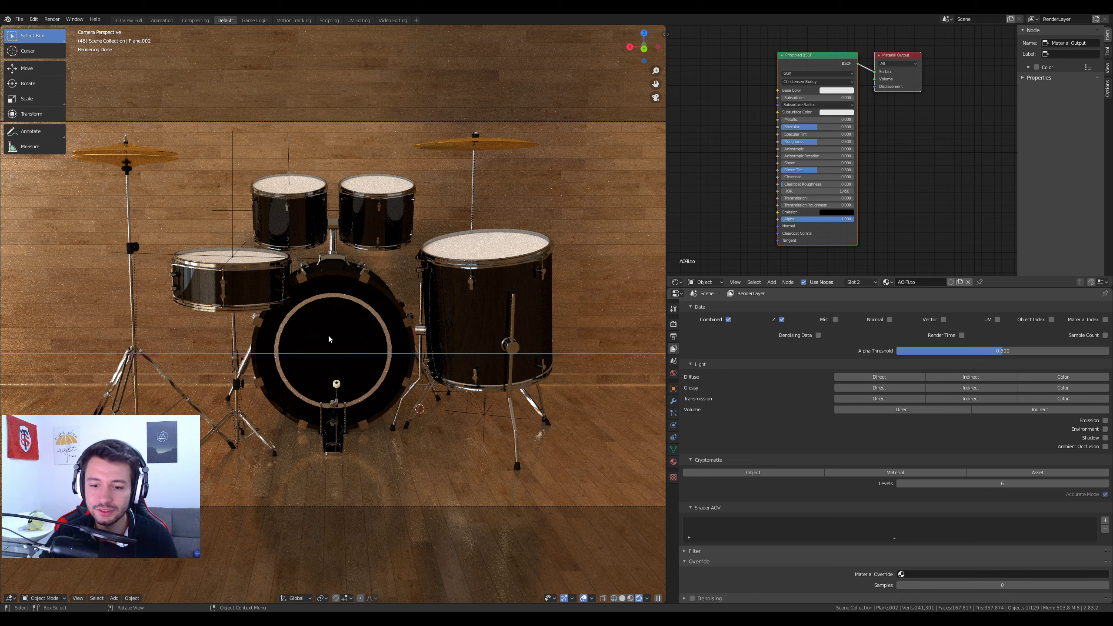
{"action": "left_click", "coordinate": [906, 574]}
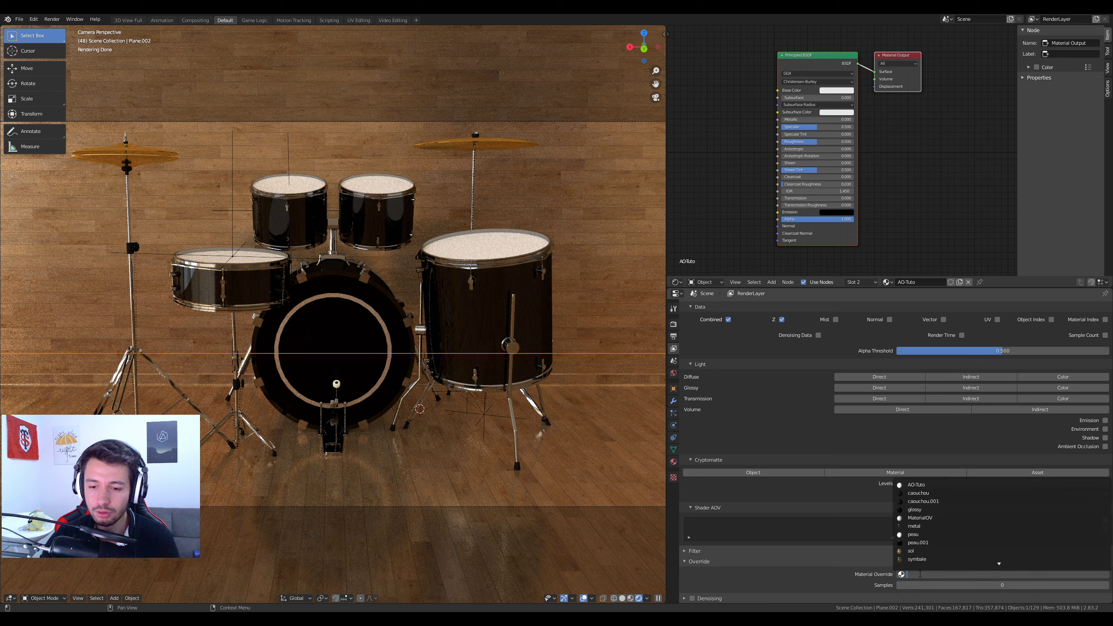
{"action": "left_click", "coordinate": [928, 484]}
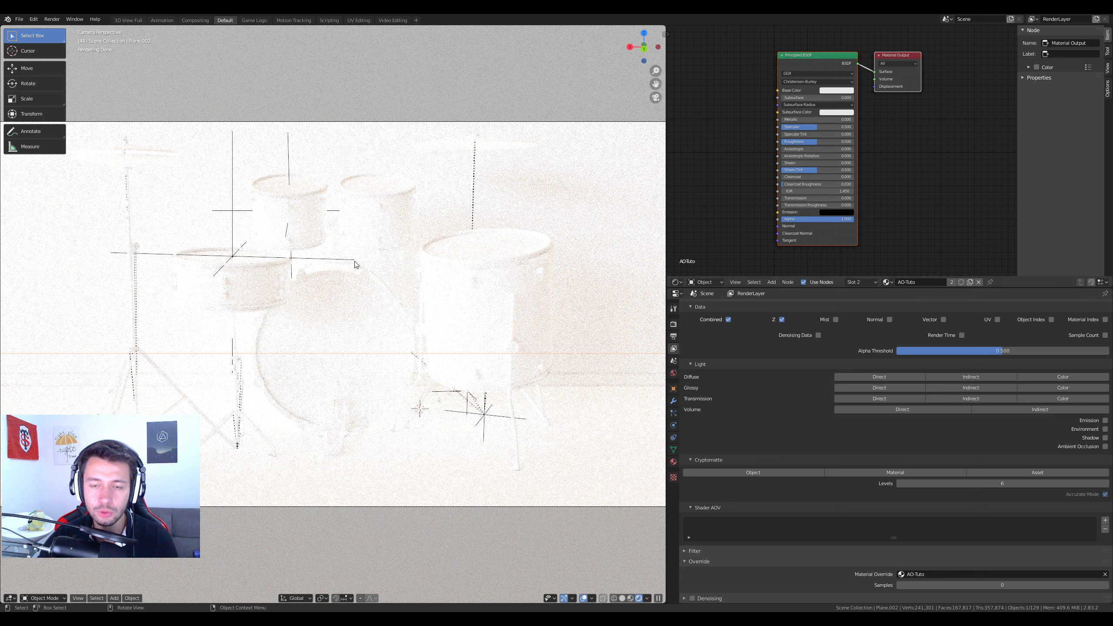
{"action": "left_click", "coordinate": [674, 373]}
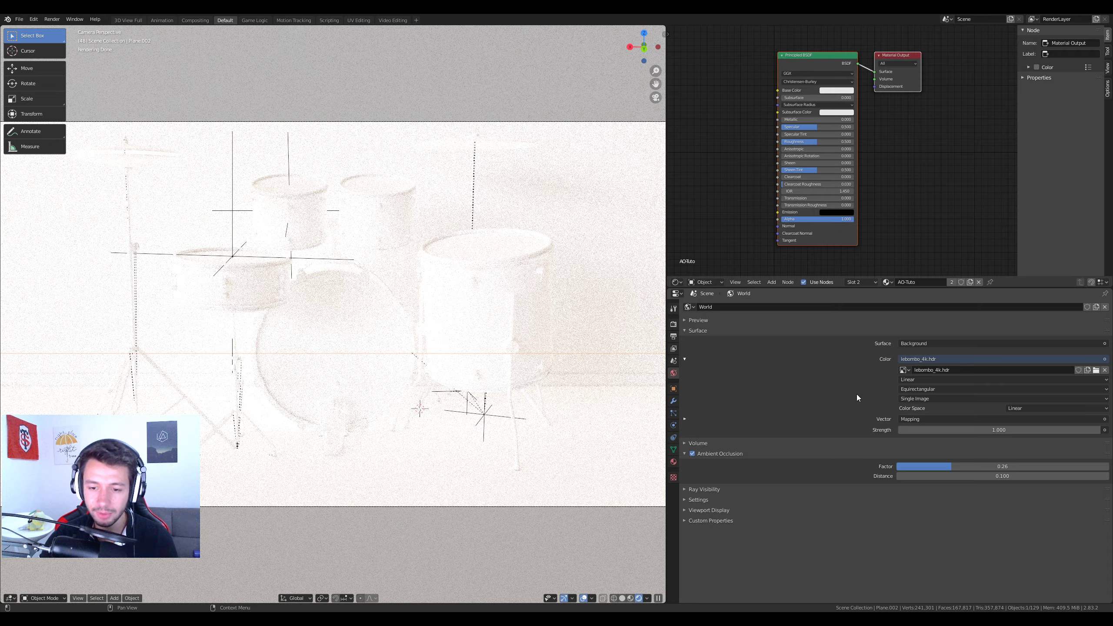
{"action": "left_click_drag", "start_coordinate": [985, 463], "coordinate": [936, 462]}
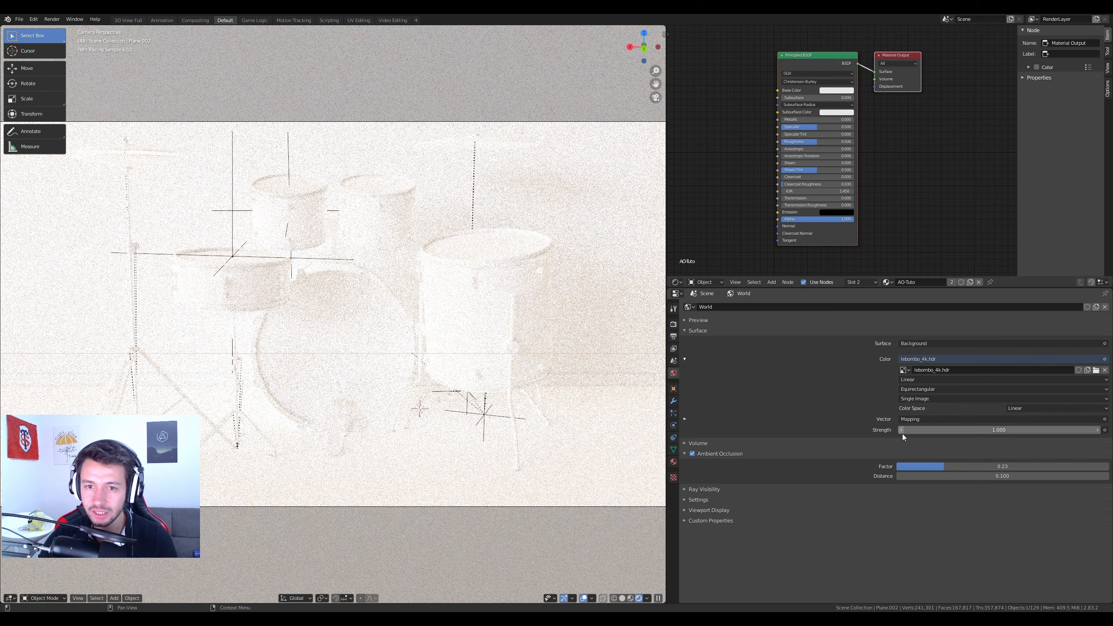
- Darken the AO-Tuto base color to a value of 0.717 and tint it a pale pinkish grey
{"action": "left_click", "coordinate": [826, 91]}
{"action": "left_click_drag", "start_coordinate": [877, 101], "coordinate": [877, 110]}
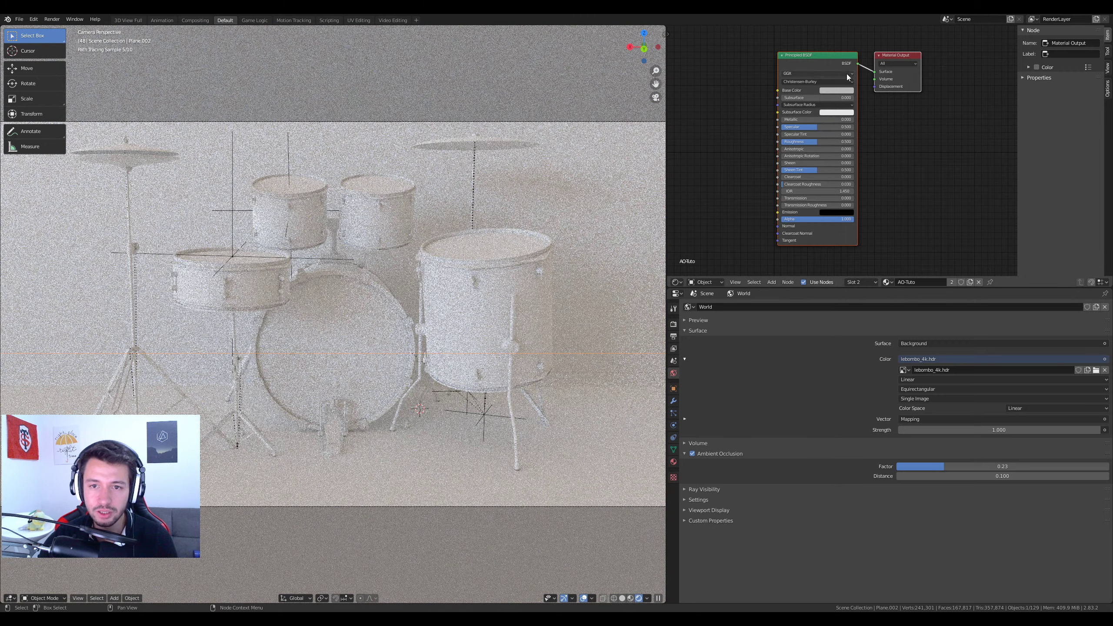
{"action": "left_click", "coordinate": [833, 90]}
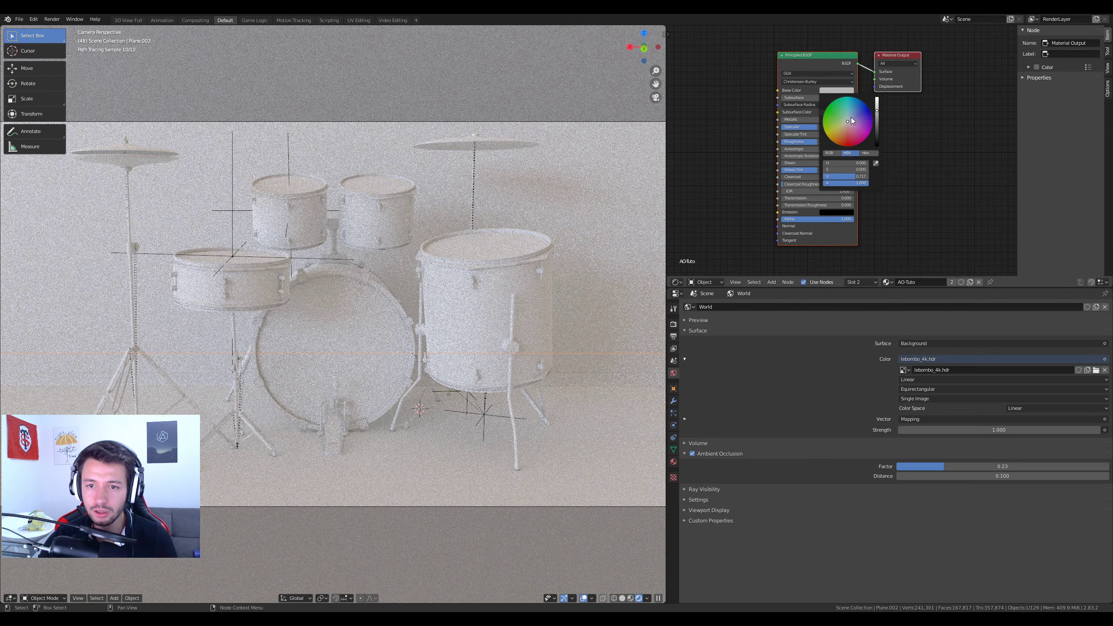
{"action": "left_click", "coordinate": [850, 119]}
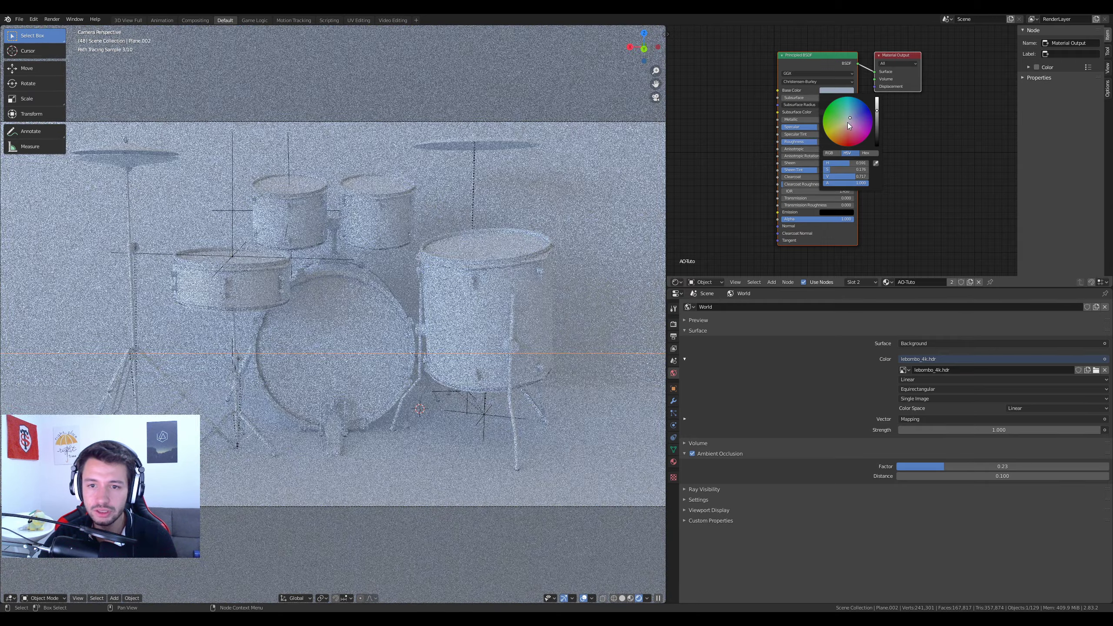
{"action": "left_click", "coordinate": [847, 123]}
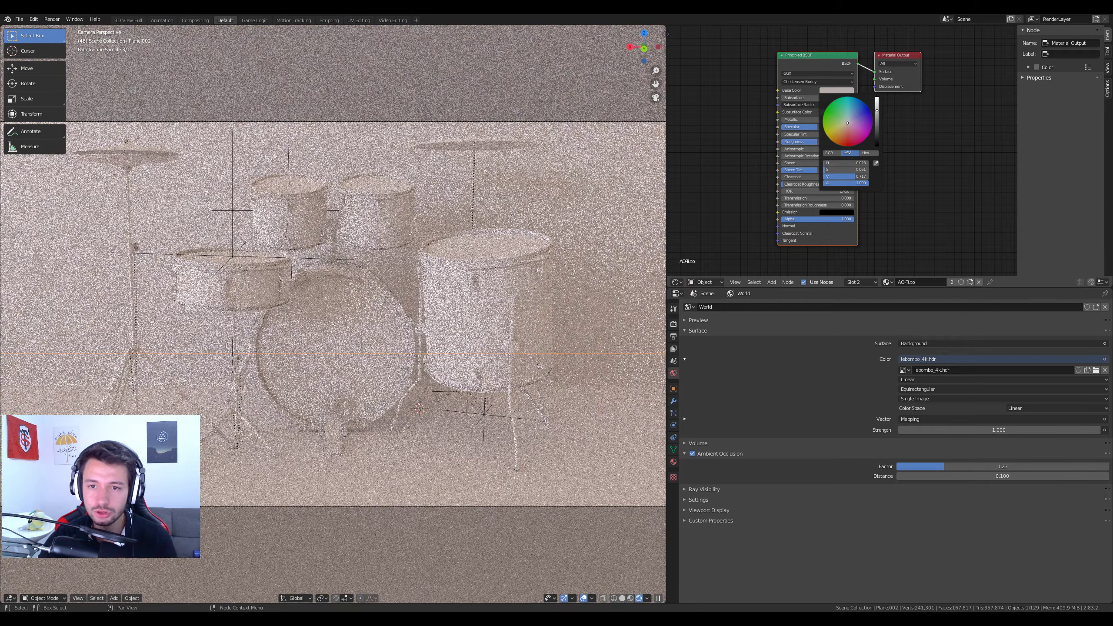
{"action": "left_click", "coordinate": [847, 122]}
{"action": "left_click", "coordinate": [848, 123]}
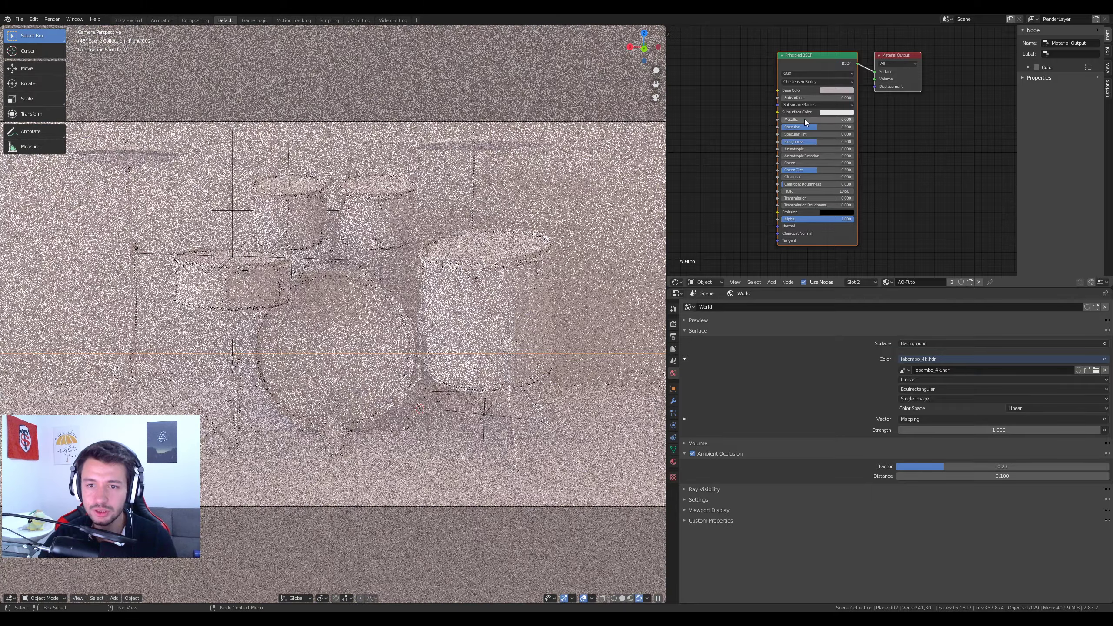
- Set AO-Tuto's metallic to 1.000, and try a roughness of 0.000 before resetting roughness to its default
{"action": "left_click_drag", "start_coordinate": [804, 119], "coordinate": [838, 152]}
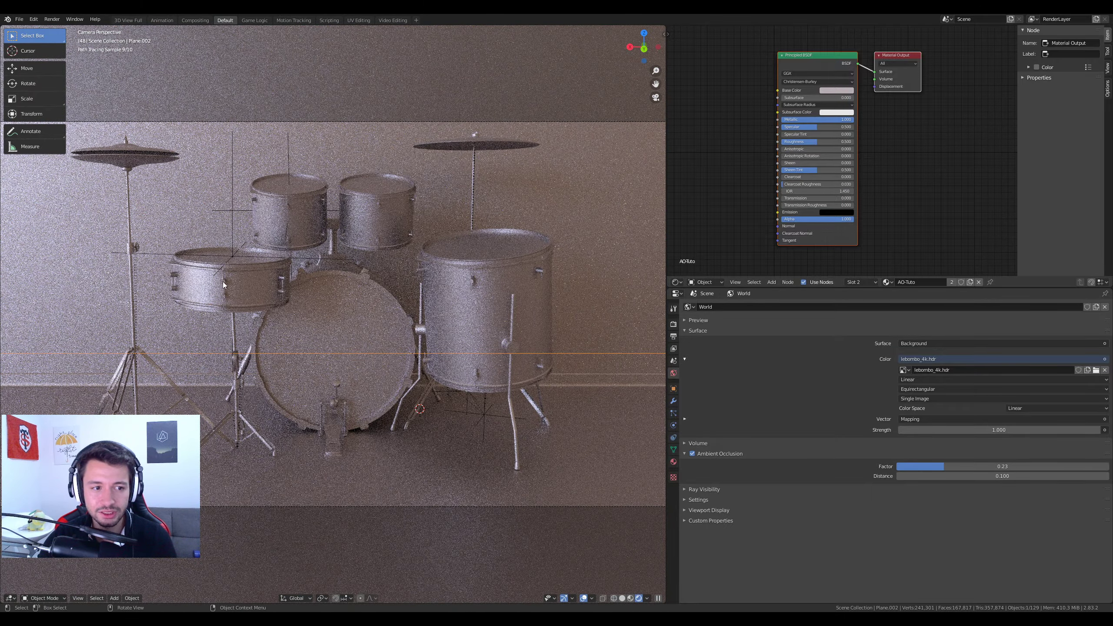
{"action": "left_click_drag", "start_coordinate": [814, 141], "coordinate": [784, 142]}
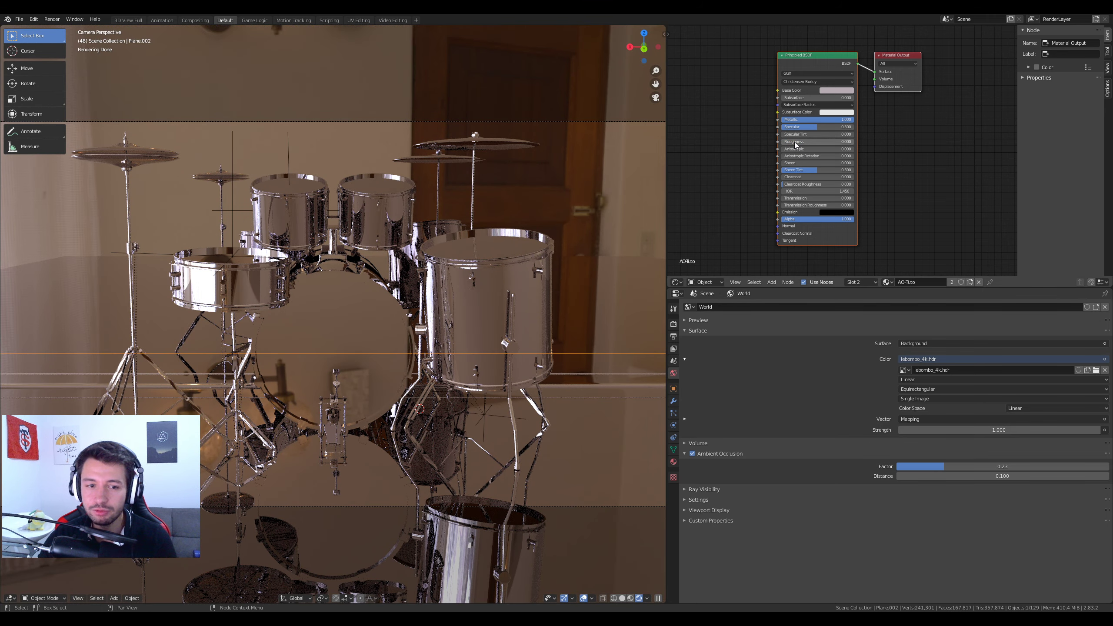
{"action": "left_click_drag", "start_coordinate": [795, 142], "coordinate": [814, 141]}
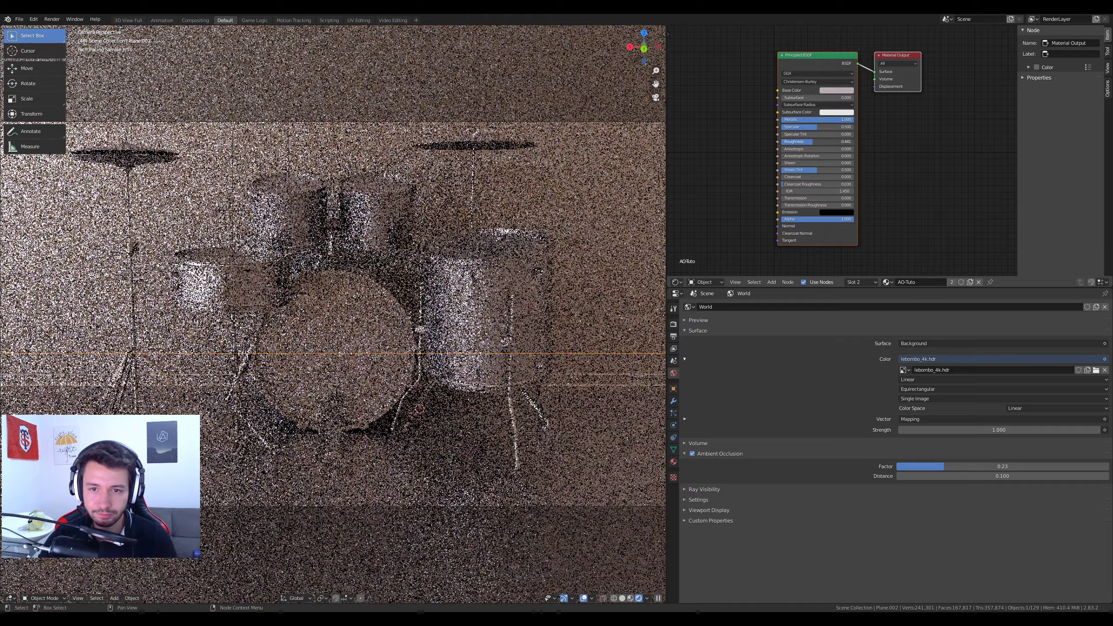
{"action": "key", "text": "BackSpace"}
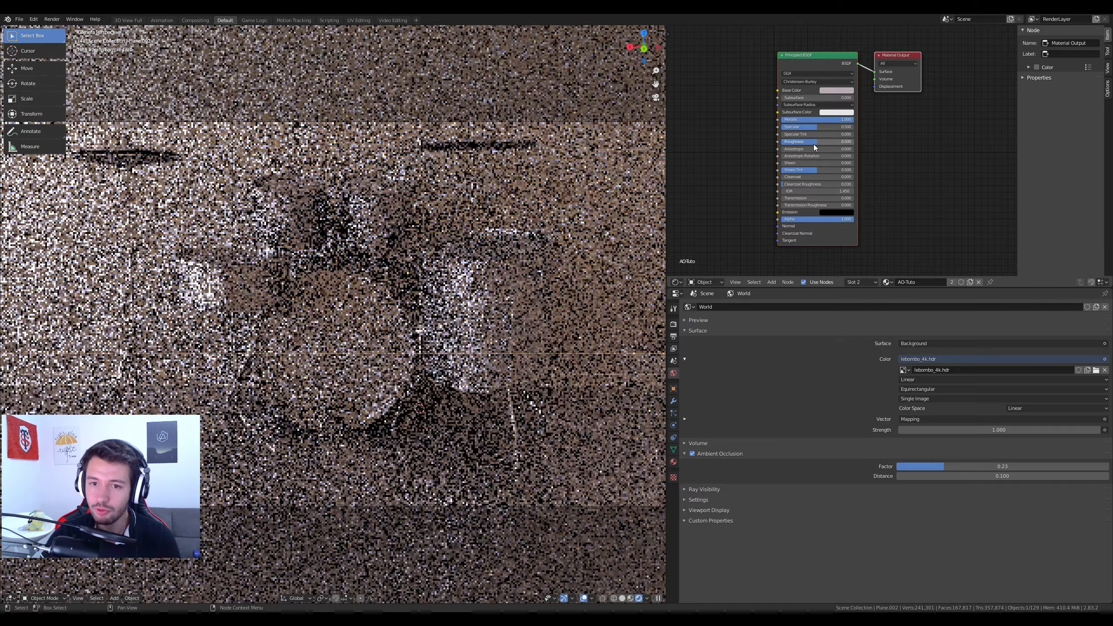
- Reset AO-Tuto's metallic and roughness to their defaults and shift its shader nodes to make room ahead of the Principled BSDF
{"action": "key", "text": "BackSpace"}
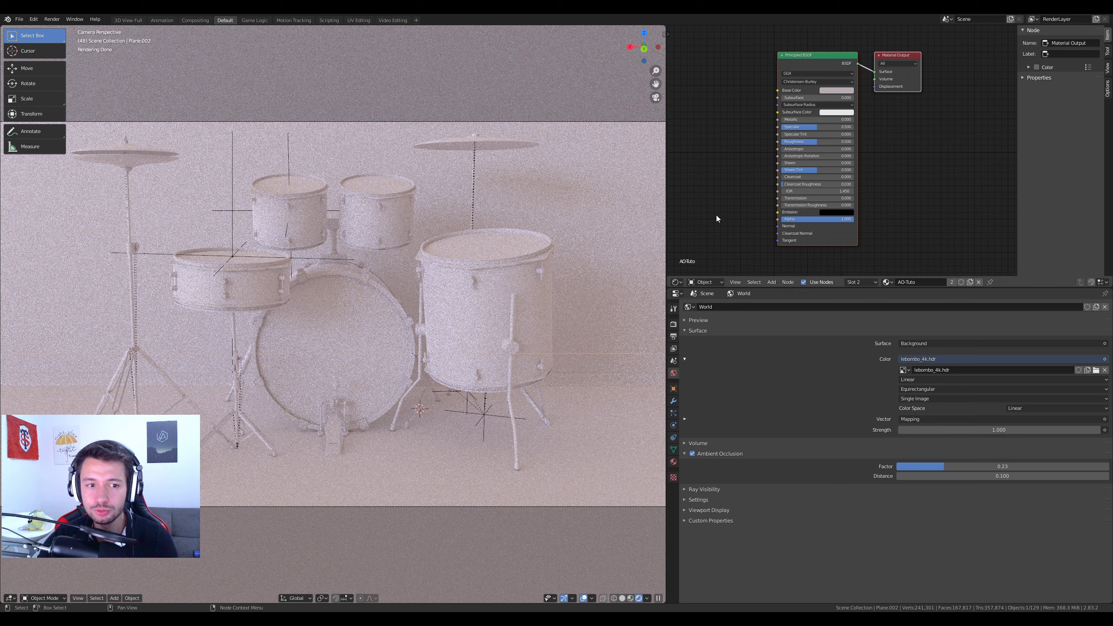
{"action": "left_click_drag", "start_coordinate": [889, 56], "coordinate": [957, 55]}
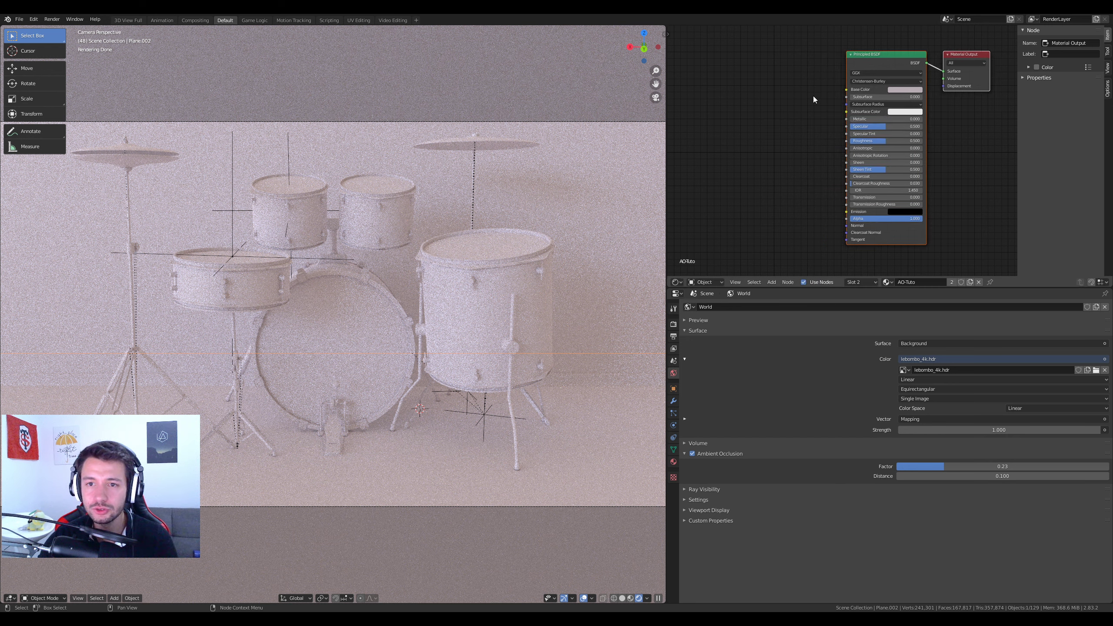
{"action": "left_click", "coordinate": [788, 103]}
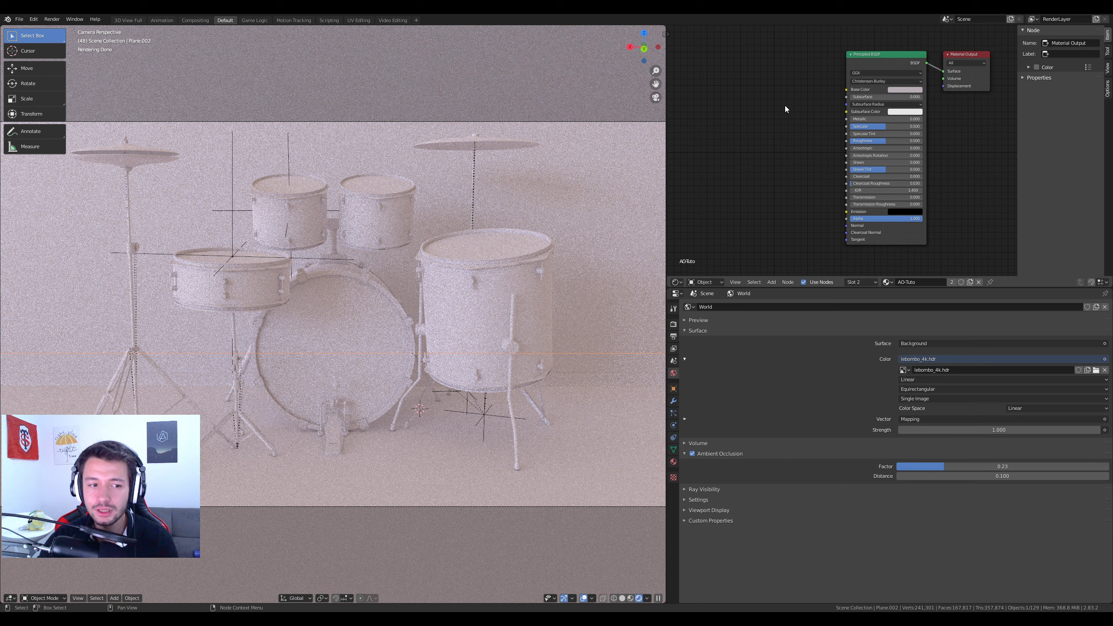
- Add a Wireframe node and connect its Fac output to the Principled BSDF's Base Color
{"action": "key", "text": "shift+a"}
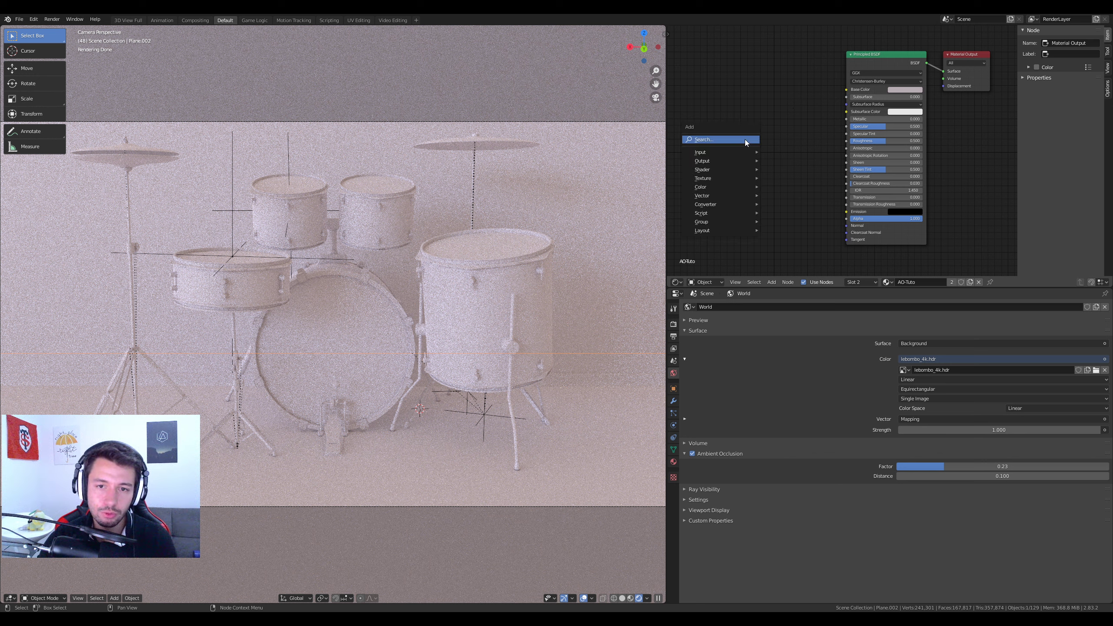
{"action": "left_click", "coordinate": [713, 141]}
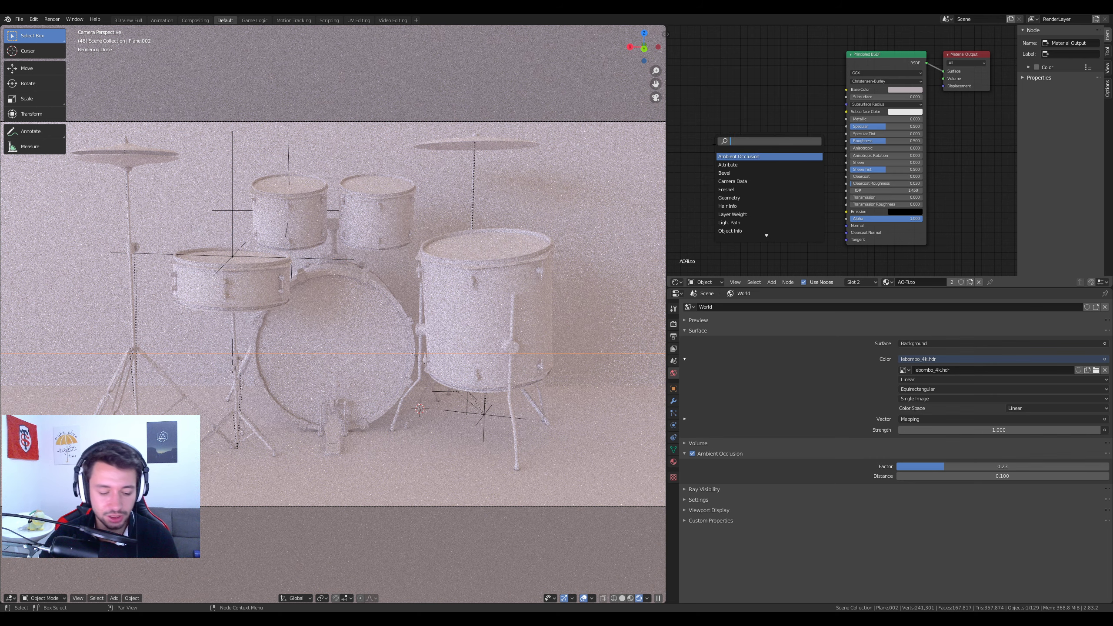
{"action": "type", "text": "wire"}
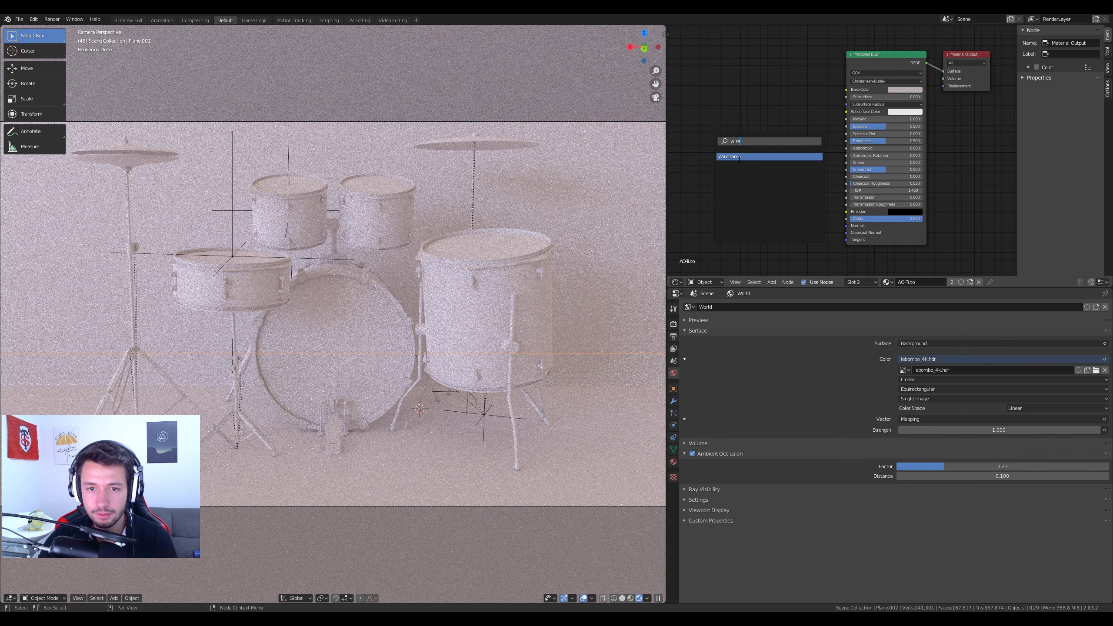
{"action": "left_click", "coordinate": [739, 158]}
{"action": "left_click", "coordinate": [761, 81]}
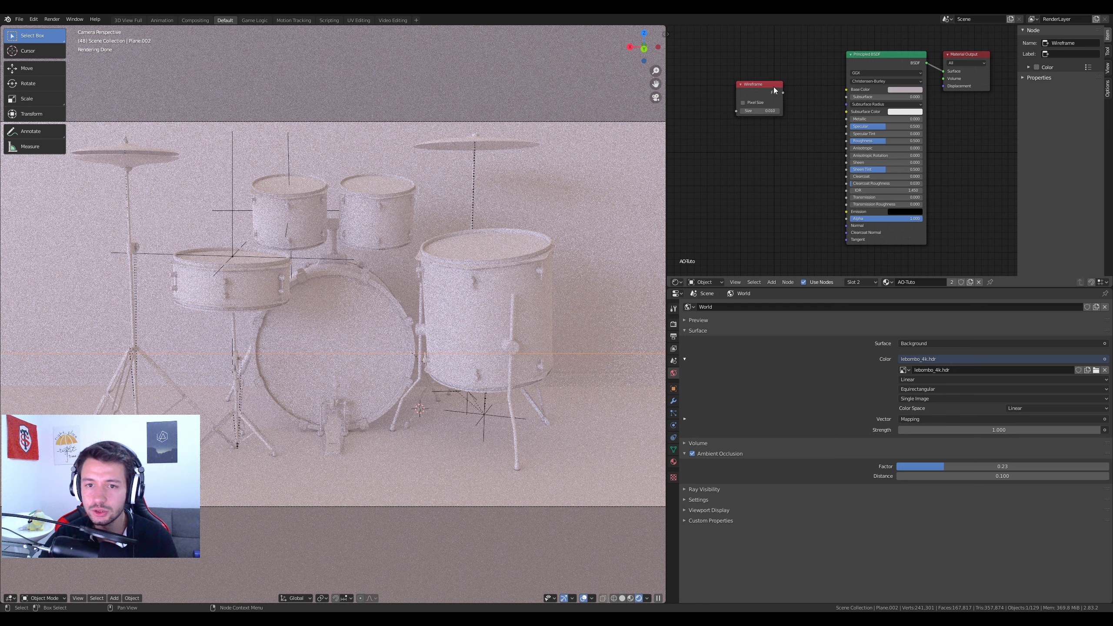
{"action": "left_click_drag", "start_coordinate": [774, 91], "coordinate": [837, 95]}
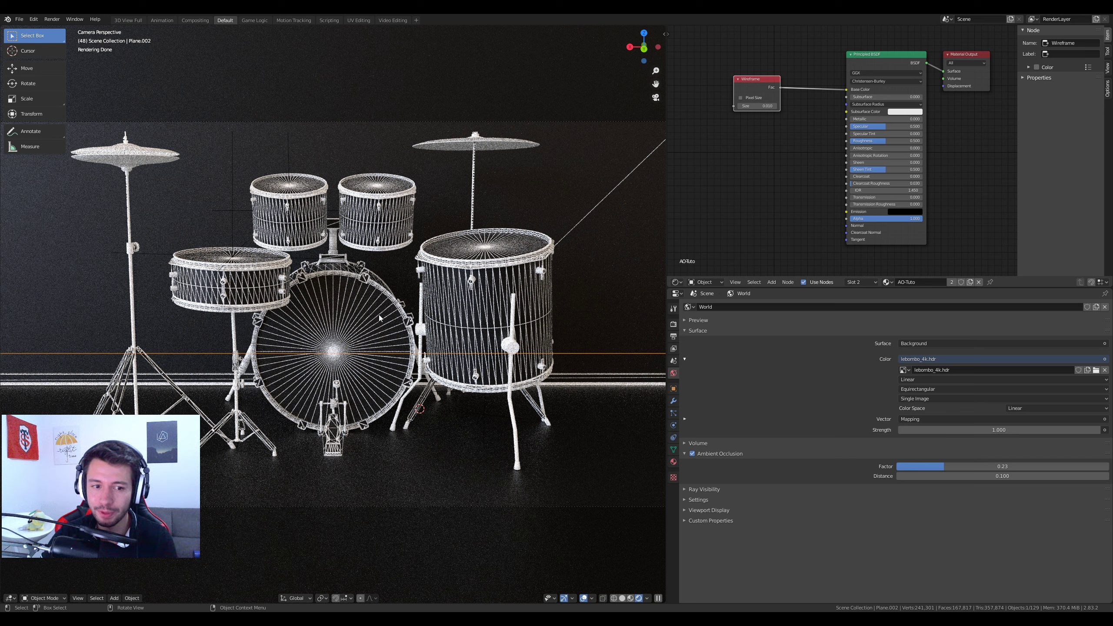
- Inspect the floor tom's mesh in Edit Mode, comparing its edges in solid shading with the rendered wireframe
{"action": "left_click", "coordinate": [504, 302]}
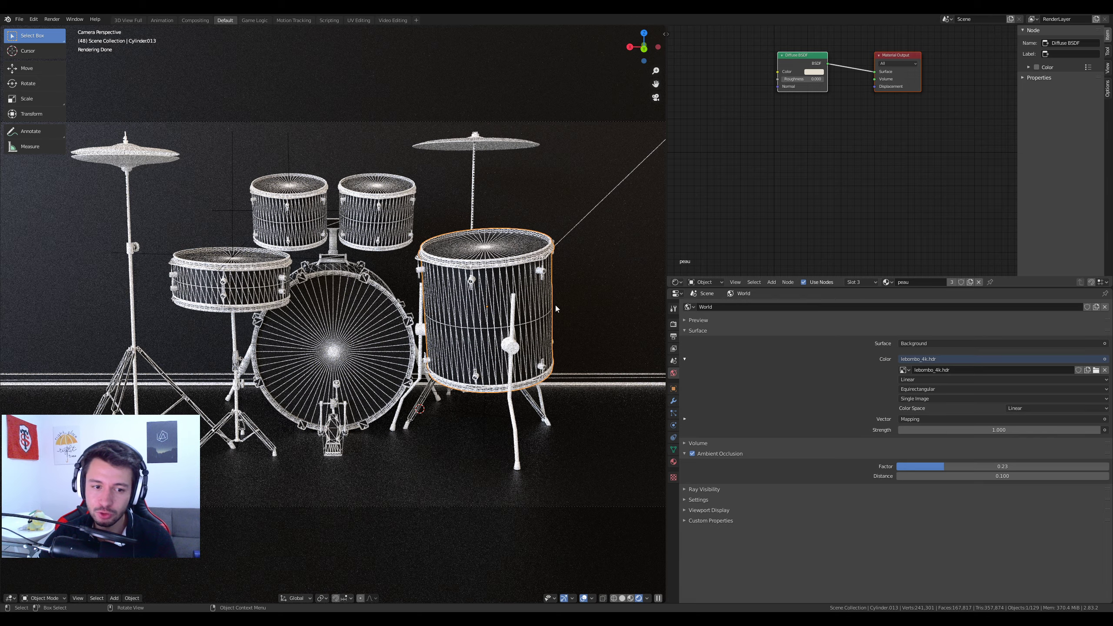
{"action": "key", "text": "Tab"}
{"action": "scroll", "coordinate": [570, 280], "scroll_direction": "up", "scroll_amount": 3}
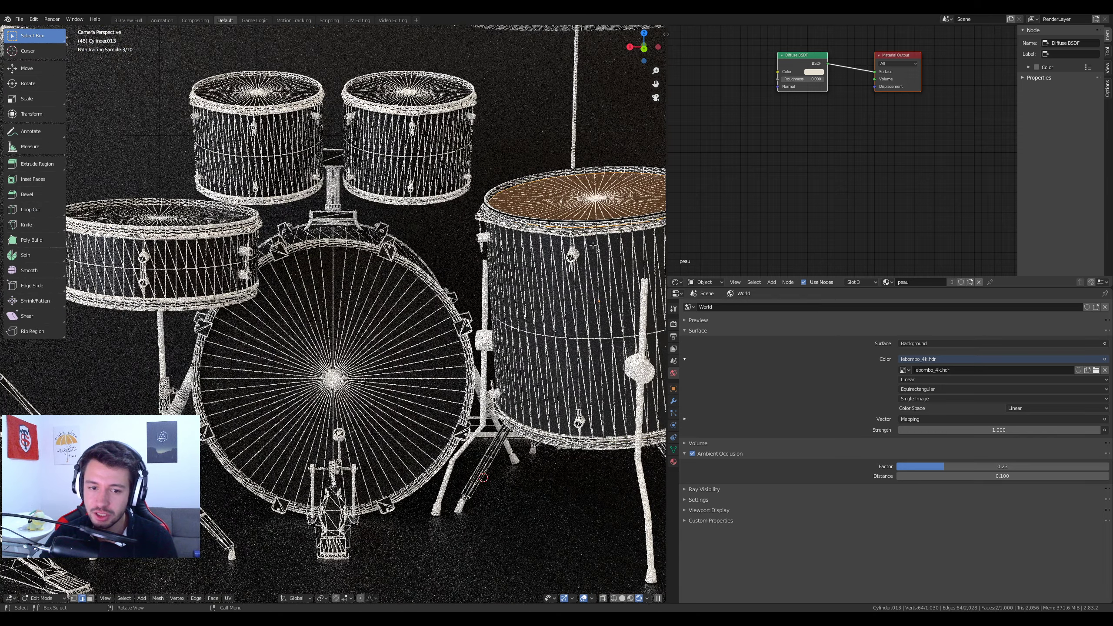
{"action": "left_click", "coordinate": [622, 597]}
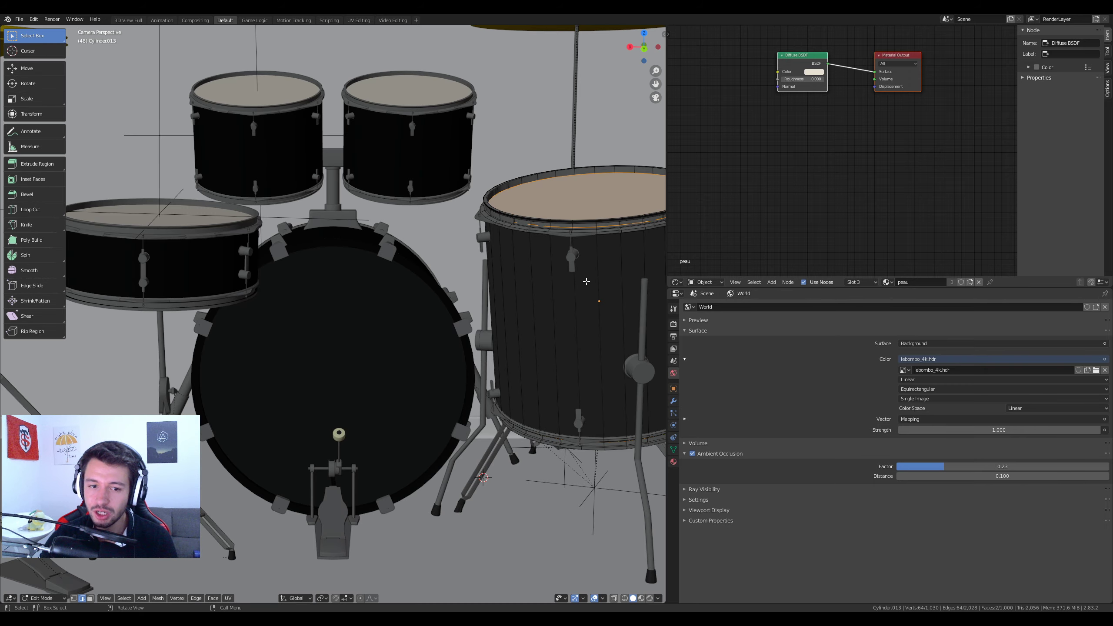
{"action": "left_click", "coordinate": [650, 597]}
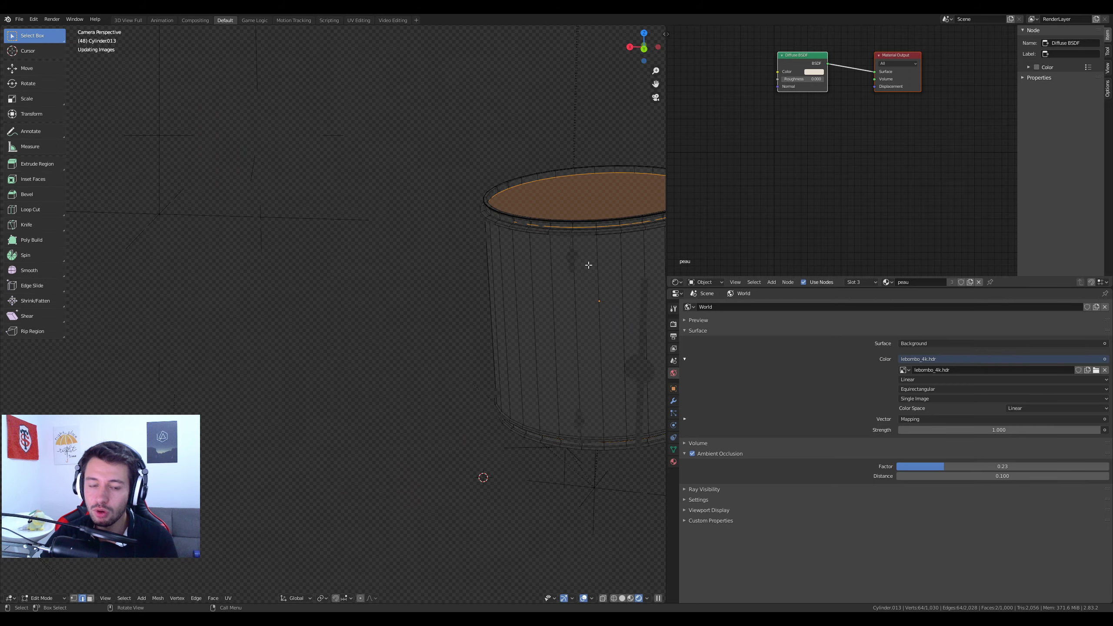
{"action": "scroll", "coordinate": [596, 324], "scroll_direction": "down", "scroll_amount": 4}
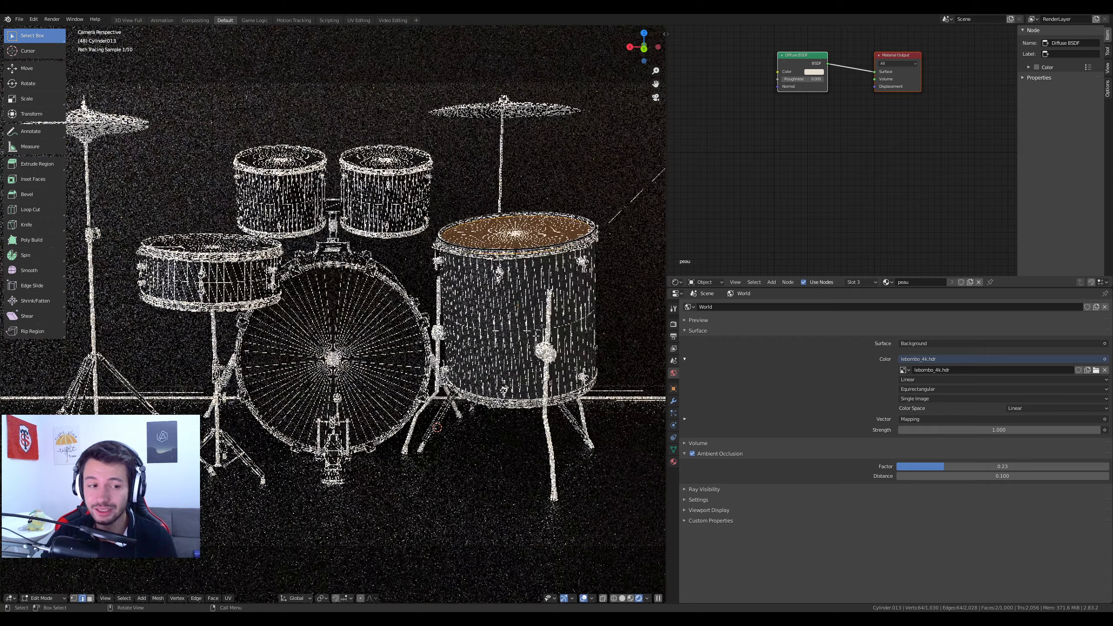
{"action": "scroll", "coordinate": [511, 304], "scroll_direction": "down", "scroll_amount": 2}
{"action": "key", "text": "Tab"}
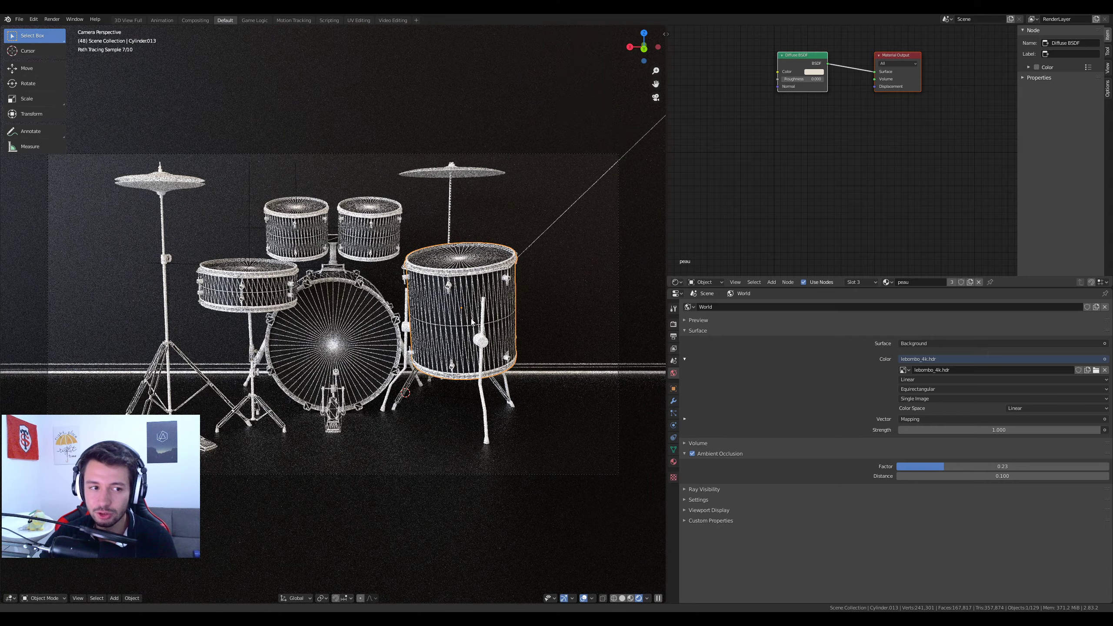
- Check the modifiers on the floor tom, and reselect the floor plane
{"action": "middle_click_drag", "start_coordinate": [455, 340], "coordinate": [466, 368], "text": "shift"}
{"action": "scroll", "coordinate": [464, 367], "scroll_direction": "up", "scroll_amount": 2}
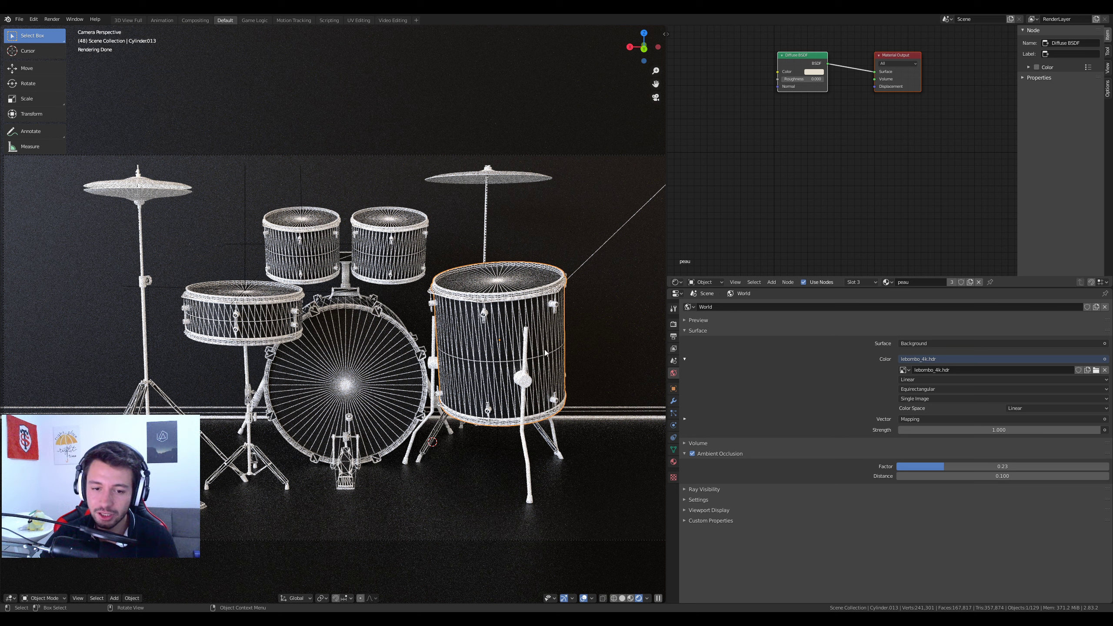
{"action": "left_click", "coordinate": [673, 401]}
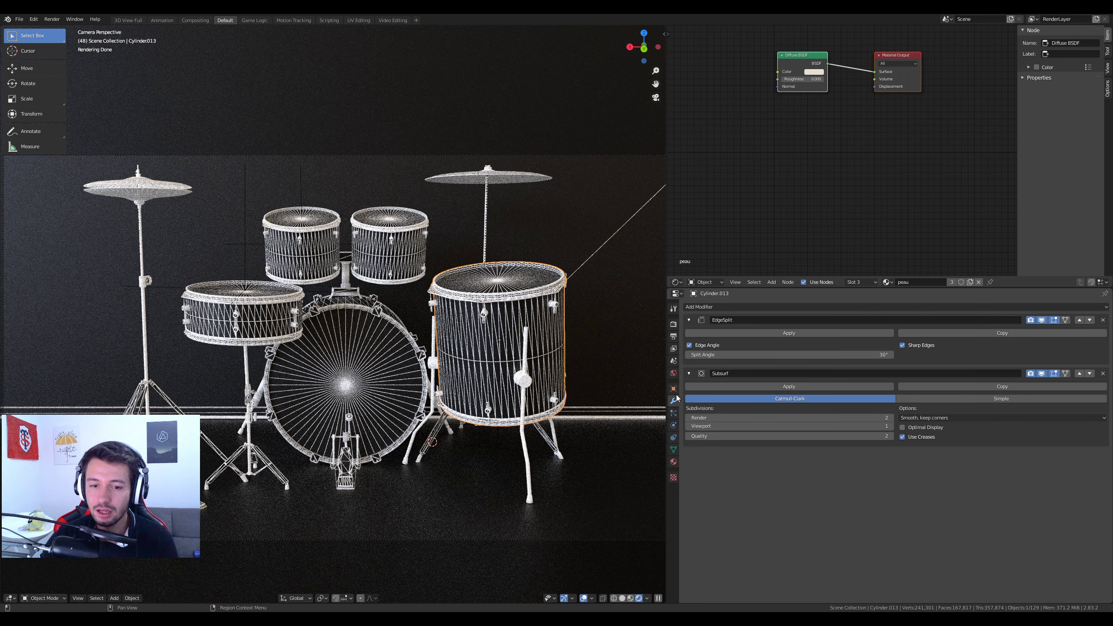
{"action": "left_click", "coordinate": [739, 307]}
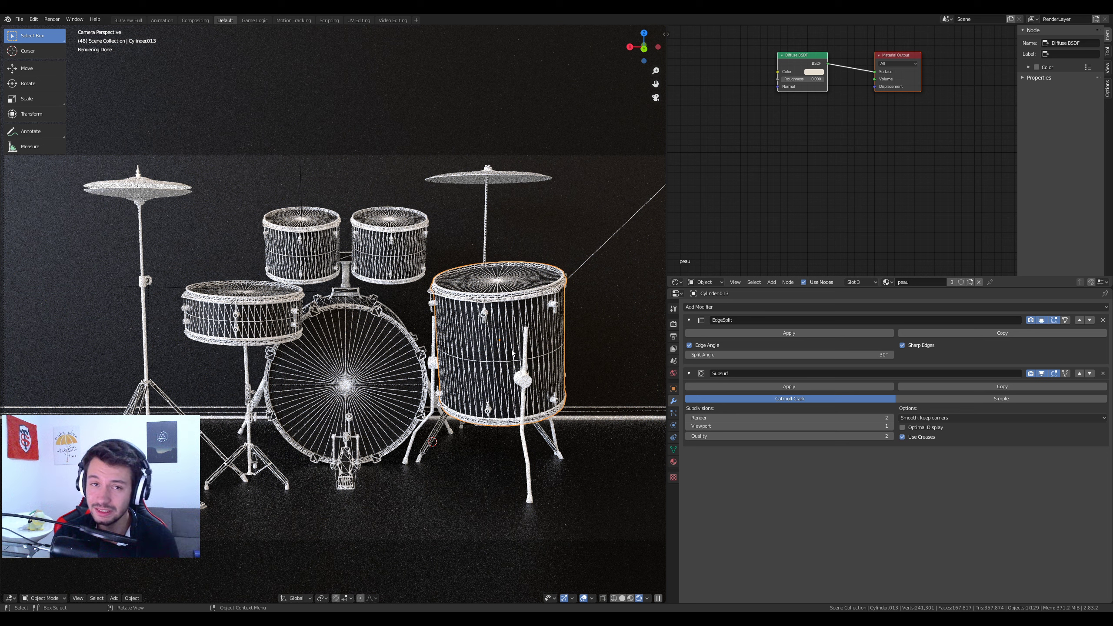
{"action": "left_click", "coordinate": [635, 449]}
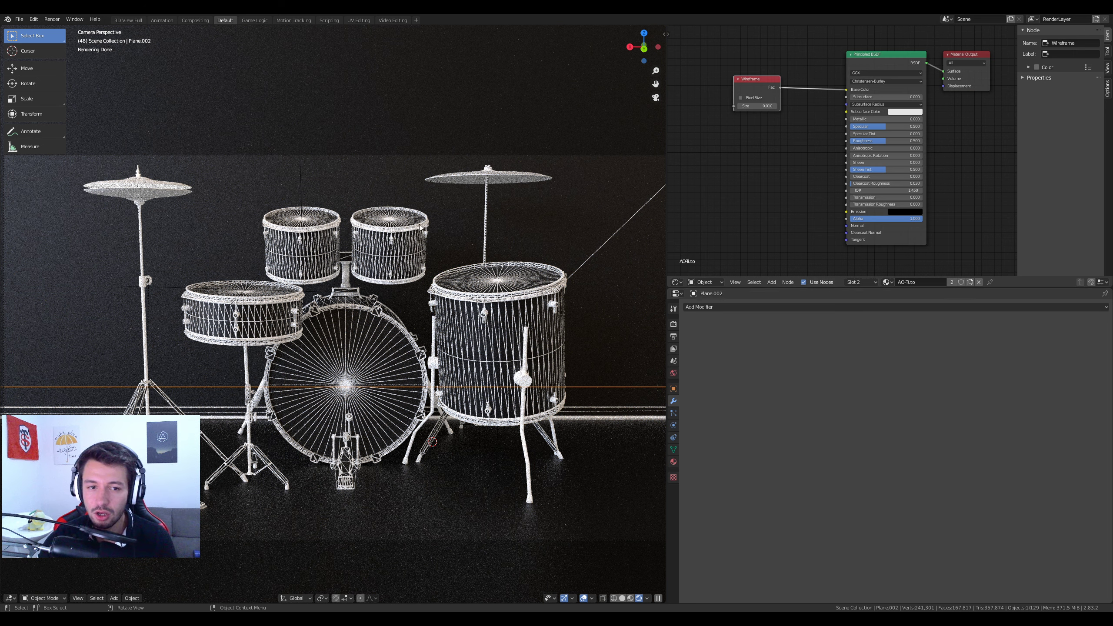
- Disconnect the Wireframe node from the Principled BSDF's Base Color and move it farther away from the shader
{"action": "middle_click_drag", "start_coordinate": [749, 161], "coordinate": [800, 190]}
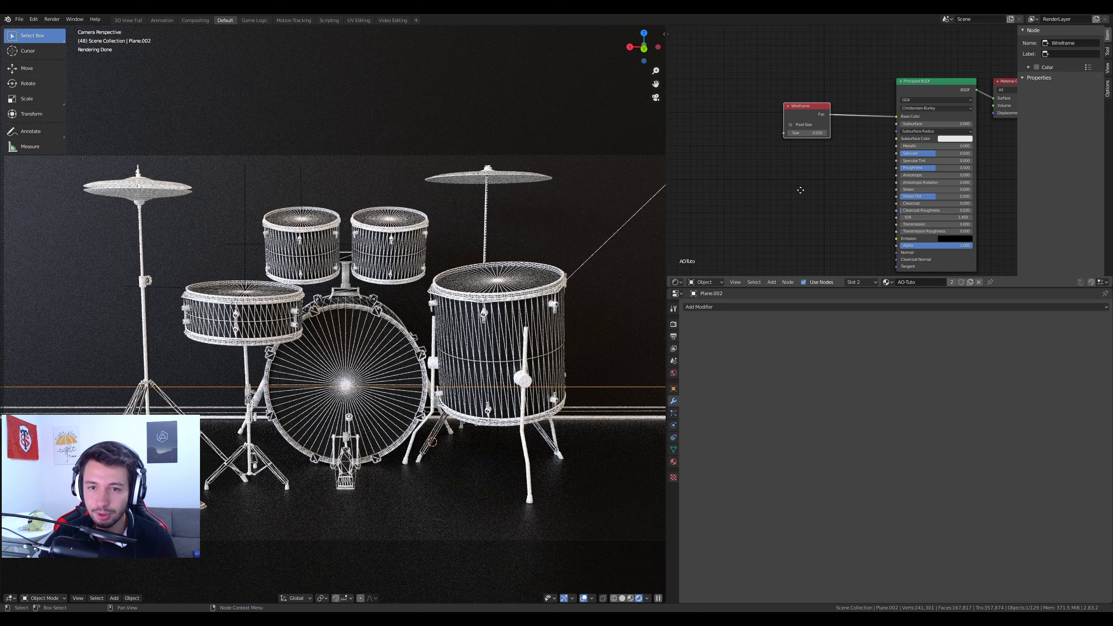
{"action": "left_click", "coordinate": [896, 121]}
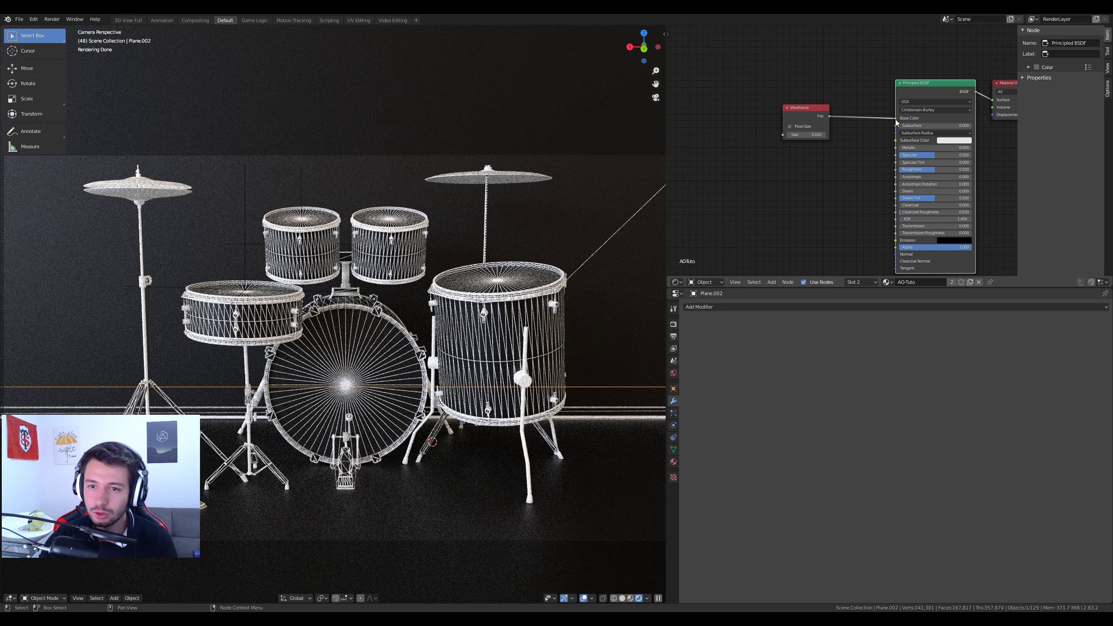
{"action": "left_click_drag", "start_coordinate": [896, 121], "coordinate": [745, 92]}
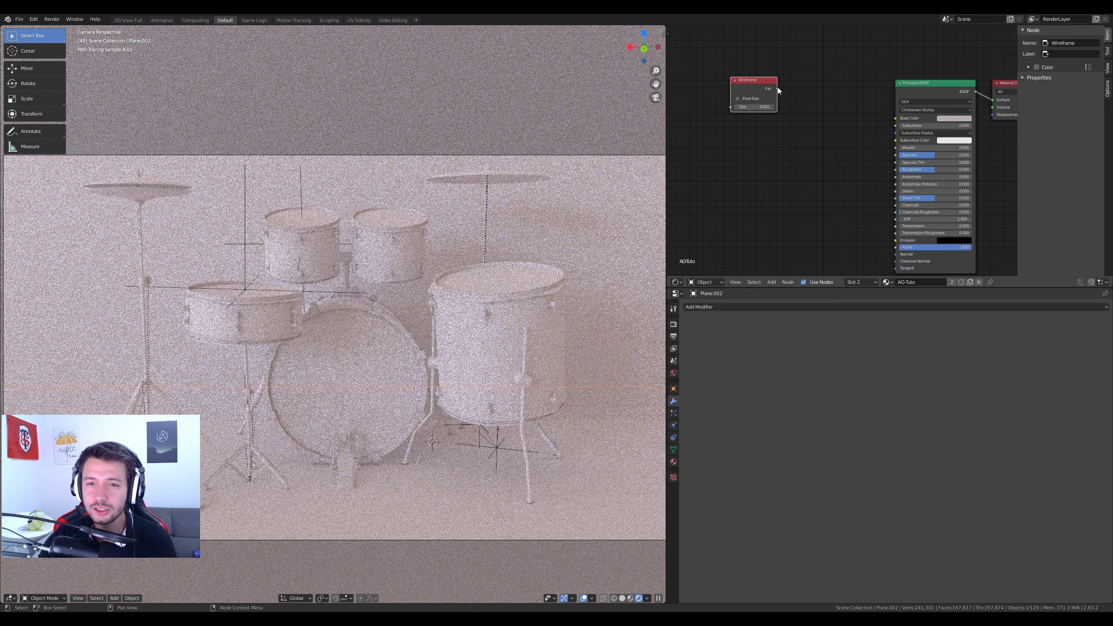
- Insert a MixRGB node into Base Color, drive its Fac with the Wireframe output, and darken Color2 to near black
{"action": "key", "text": "shift+a"}
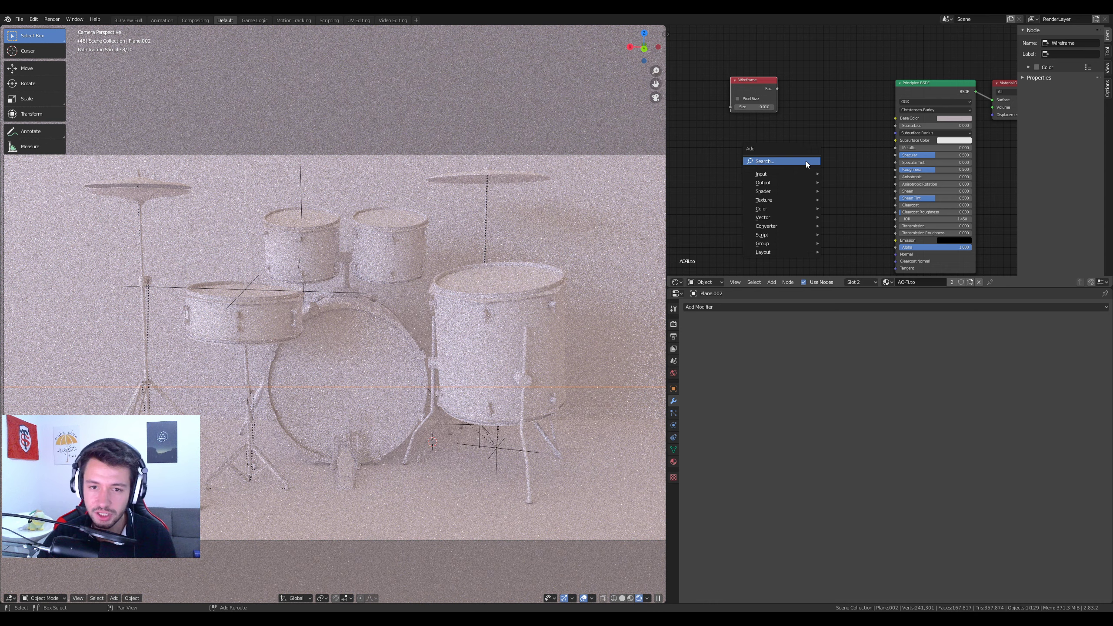
{"action": "left_click", "coordinate": [805, 161]}
{"action": "type", "text": "mix"}
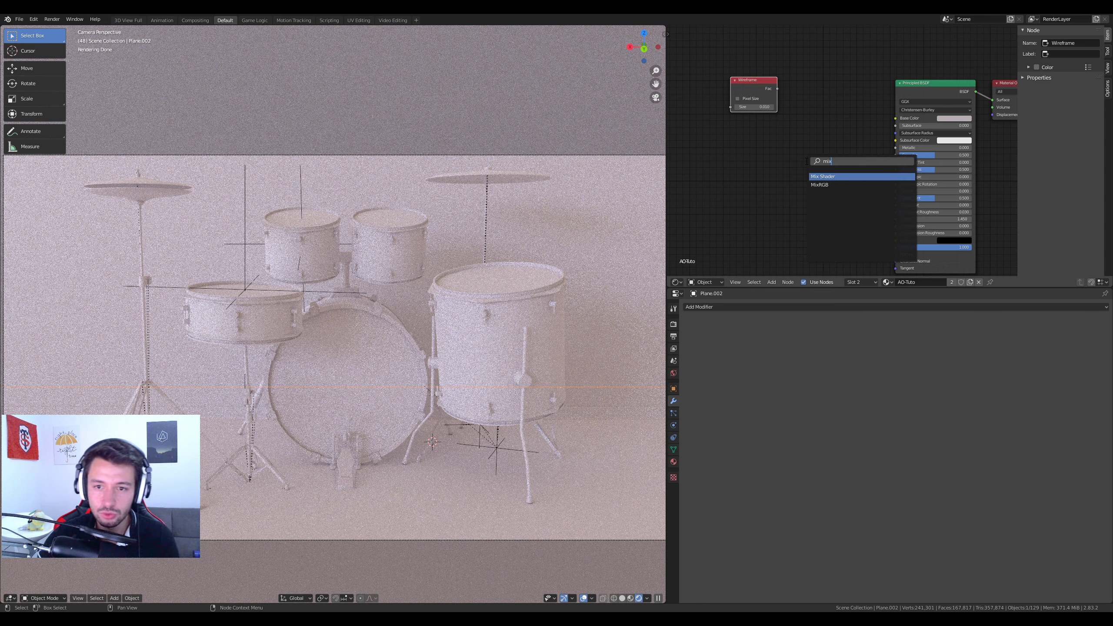
{"action": "left_click", "coordinate": [820, 193]}
{"action": "left_click", "coordinate": [854, 126]}
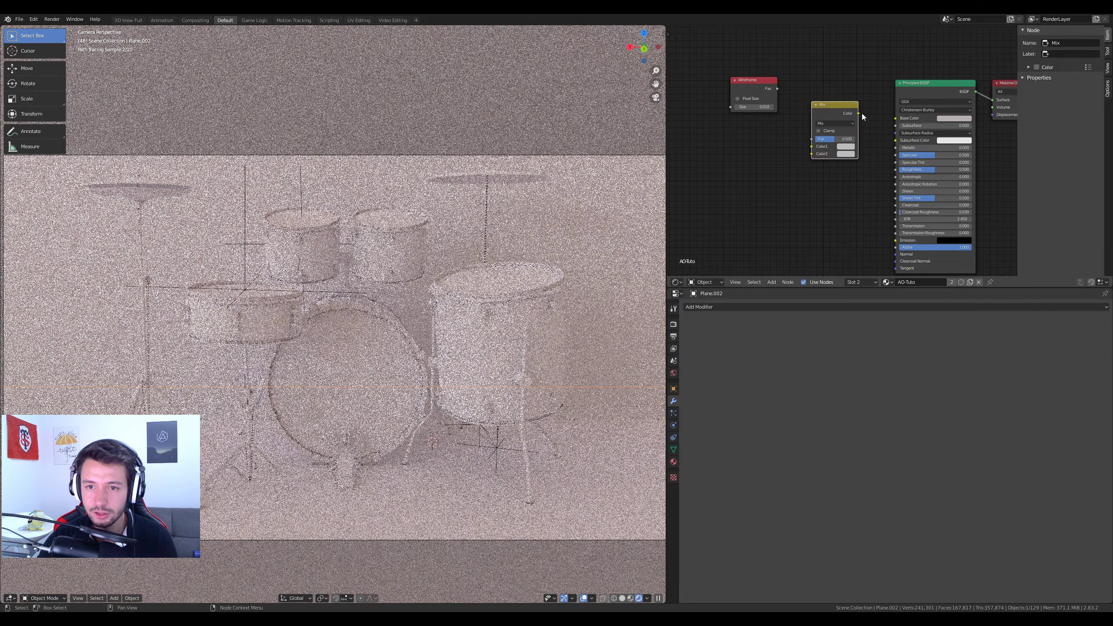
{"action": "left_click_drag", "start_coordinate": [859, 113], "coordinate": [895, 118]}
{"action": "left_click_drag", "start_coordinate": [777, 89], "coordinate": [811, 139]}
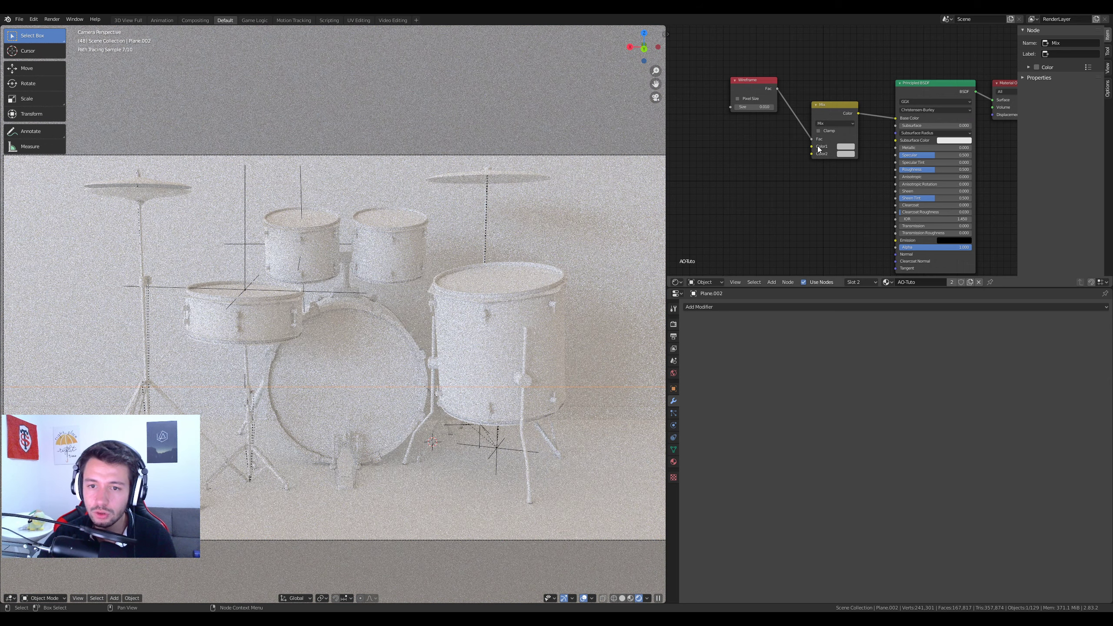
{"action": "left_click", "coordinate": [846, 154]}
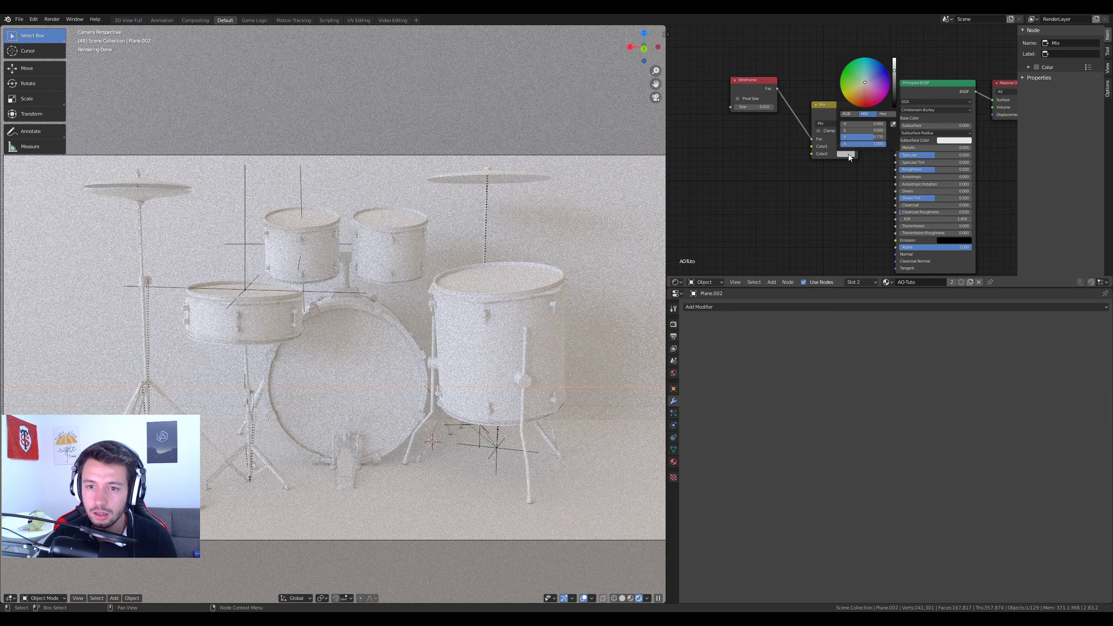
{"action": "left_click_drag", "start_coordinate": [894, 83], "coordinate": [894, 99]}
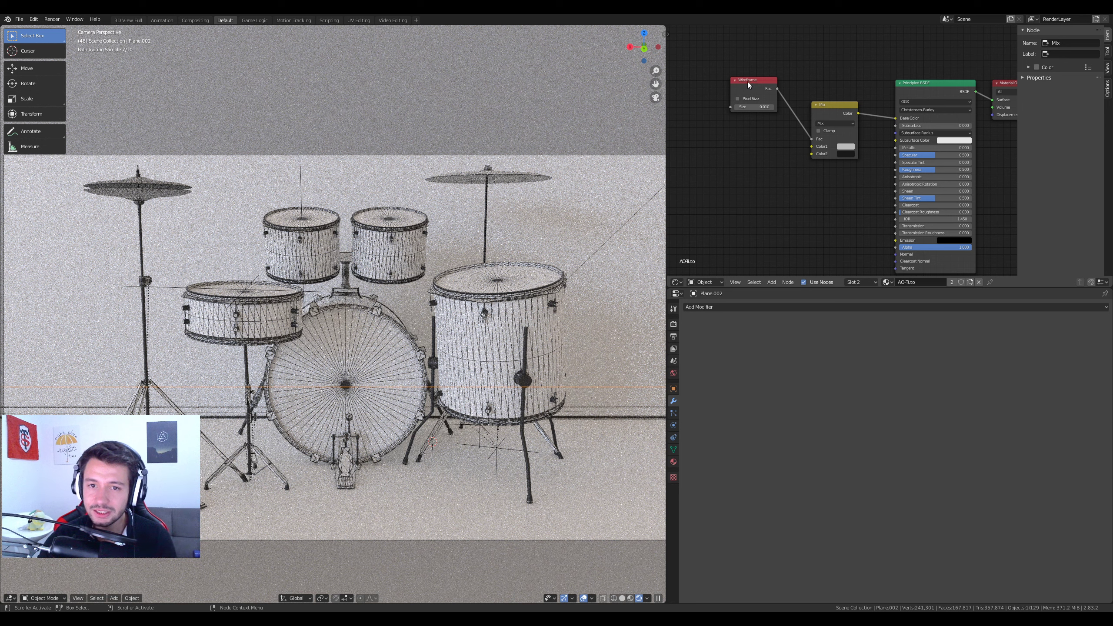
- Insert an Invert node between the Wireframe output and the MixRGB factor to swap the wire and surface colors
{"action": "left_click_drag", "start_coordinate": [748, 85], "coordinate": [697, 104]}
{"action": "key", "text": "shift+a"}
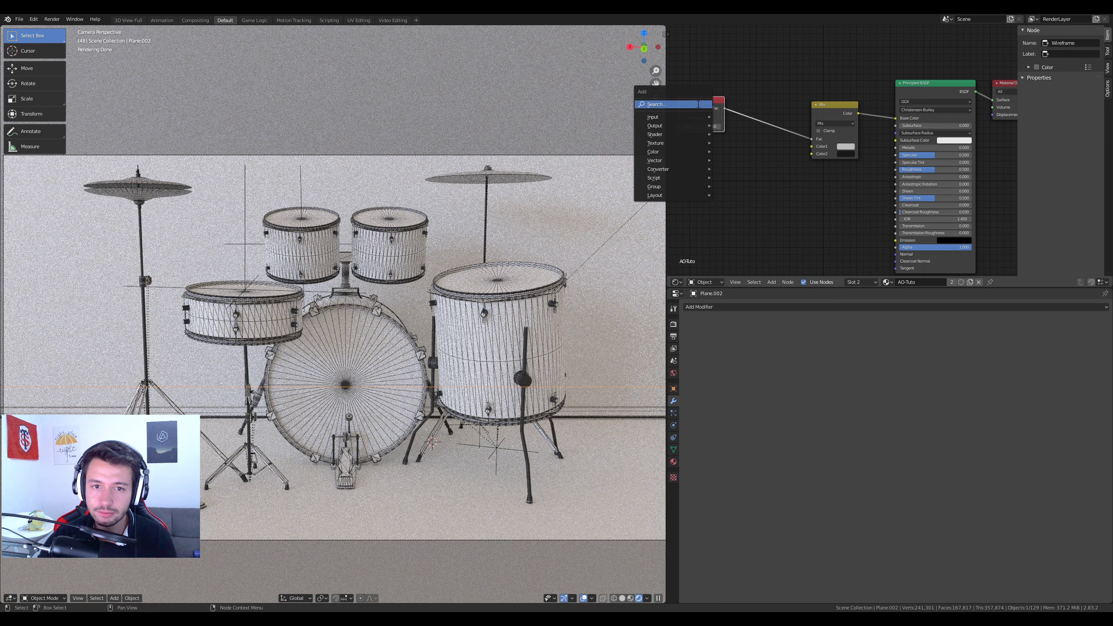
{"action": "left_click", "coordinate": [698, 104]}
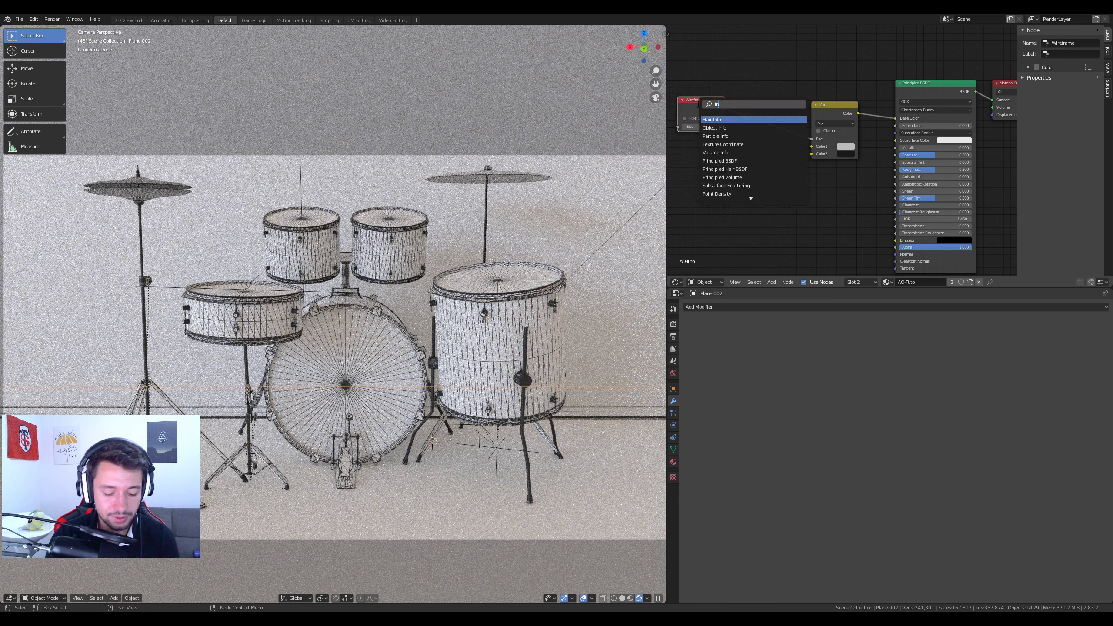
{"action": "type", "text": "invert"}
{"action": "left_click", "coordinate": [727, 121]}
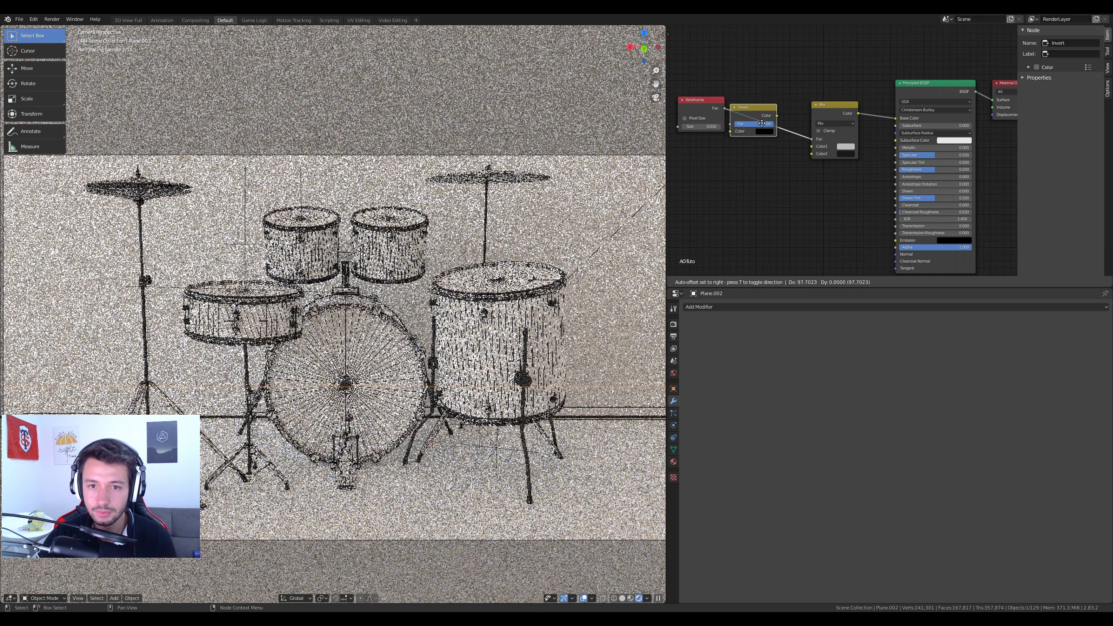
{"action": "left_click", "coordinate": [774, 125]}
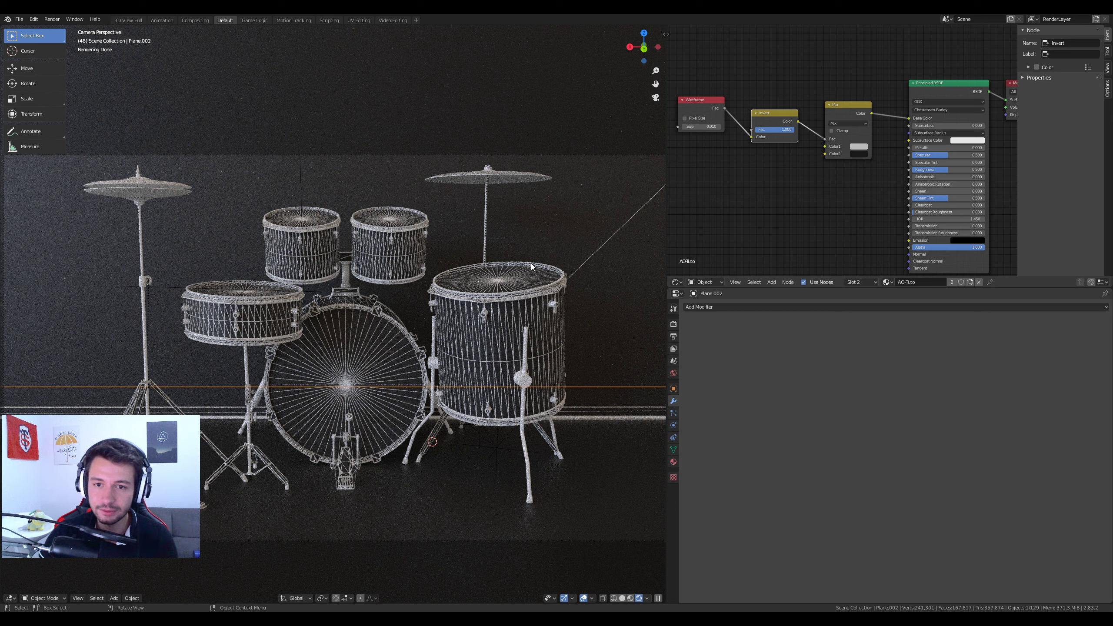
- Move the Material Output node farther from the Principled BSDF to make room between them
{"action": "scroll", "coordinate": [676, 263], "scroll_direction": "down", "scroll_amount": 4}
{"action": "middle_click_drag", "start_coordinate": [996, 139], "coordinate": [922, 128]}
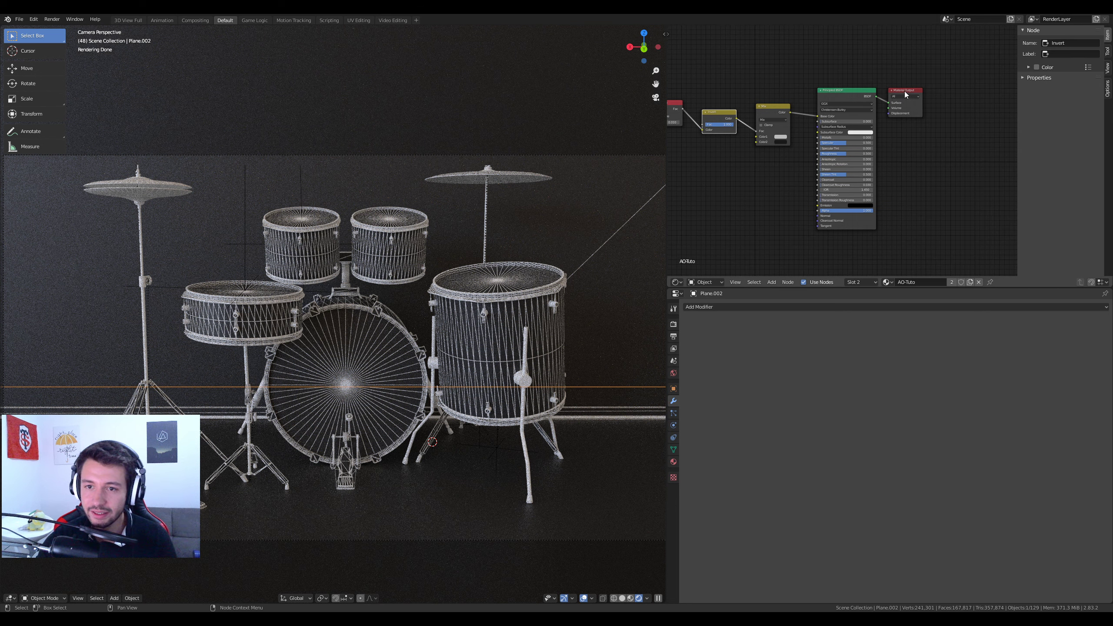
{"action": "left_click_drag", "start_coordinate": [906, 94], "coordinate": [961, 96]}
{"action": "middle_click_drag", "start_coordinate": [752, 188], "coordinate": [809, 198]}
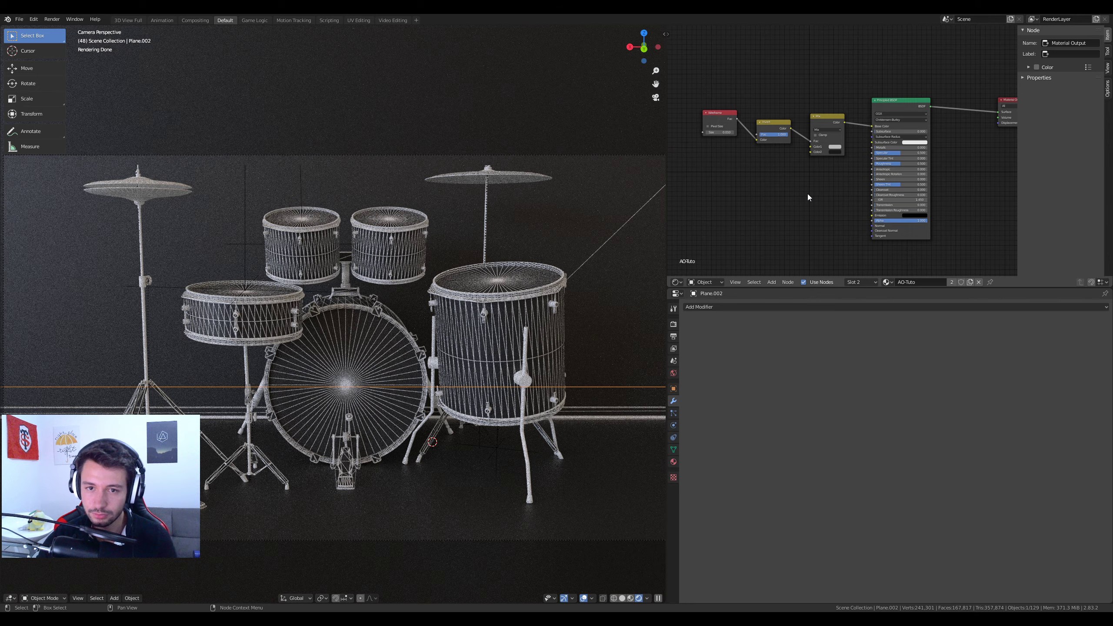
- Delete the MixRGB and Invert nodes from the AO-Tuto material
{"action": "left_click", "coordinate": [835, 118]}
{"action": "key", "text": "x"}
{"action": "left_click", "coordinate": [764, 123]}
{"action": "key", "text": "x"}
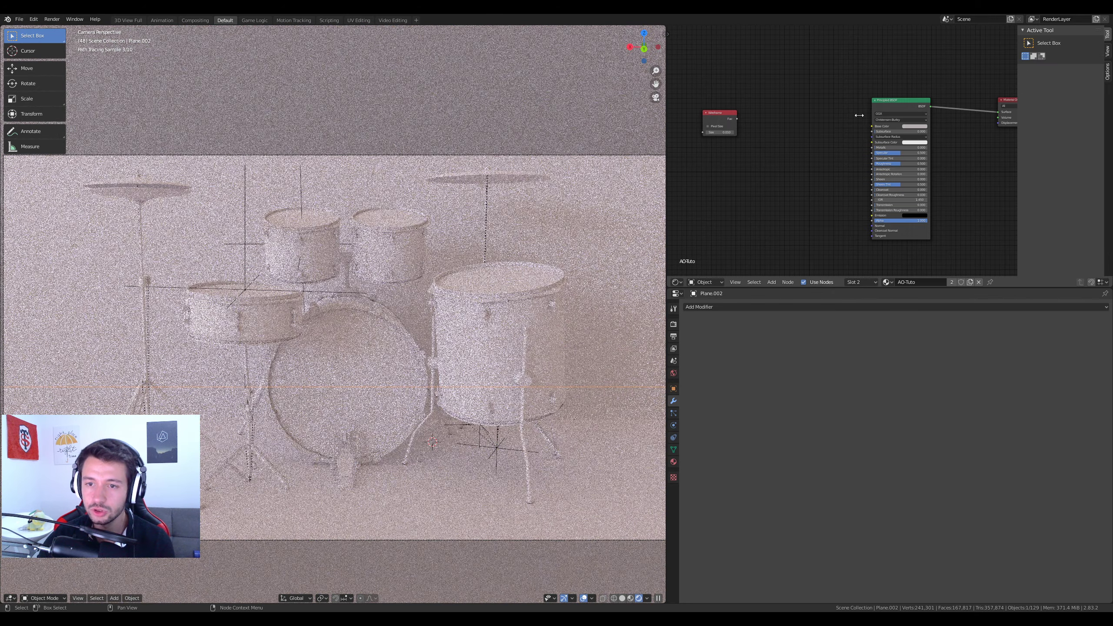
- Place the Wireframe node just below the Material Output, and move the Principled BSDF farther away from the output
{"action": "left_click_drag", "start_coordinate": [718, 113], "coordinate": [970, 174]}
{"action": "left_click_drag", "start_coordinate": [894, 109], "coordinate": [805, 87]}
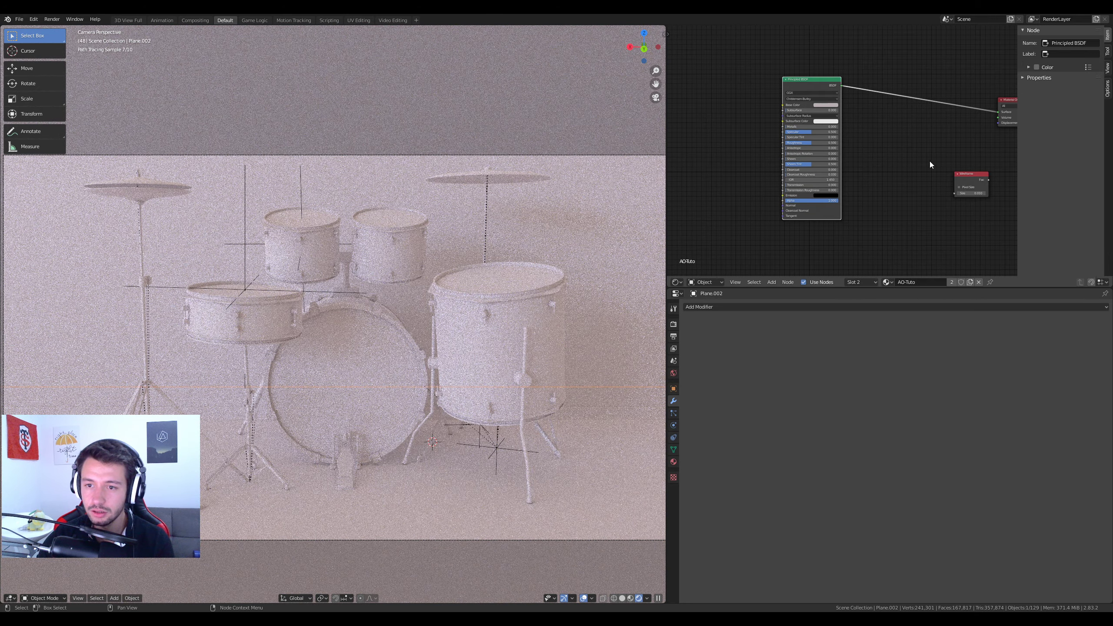
- Insert a Mix Shader between the Principled BSDF and Material Output, and connect the Wireframe node's output to its factor
{"action": "left_click_drag", "start_coordinate": [942, 180], "coordinate": [835, 240]}
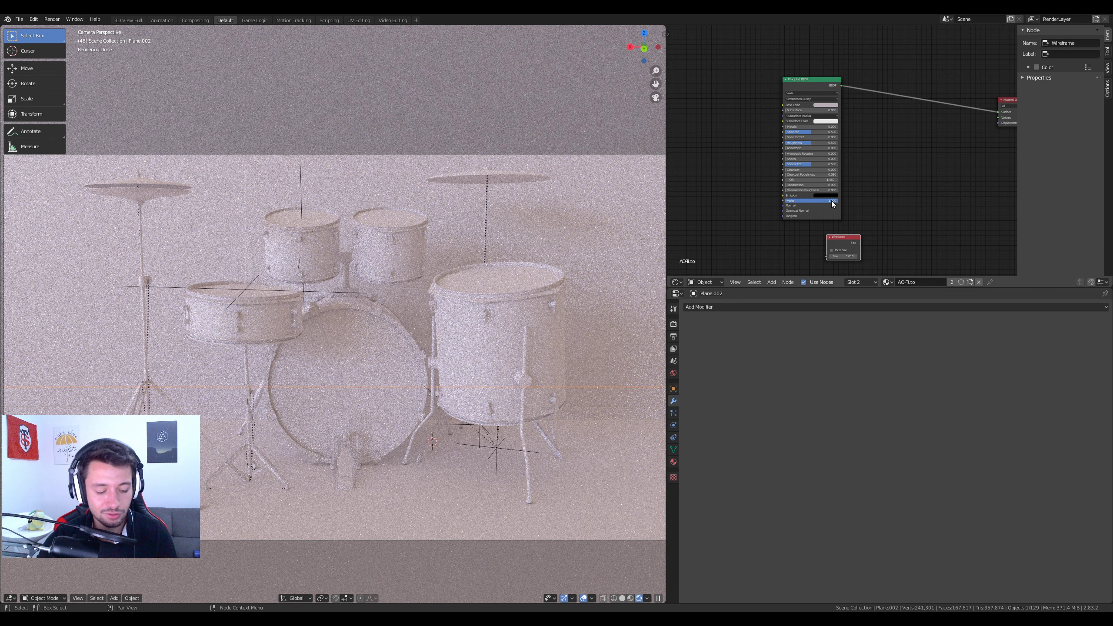
{"action": "key", "text": "shift+a"}
{"action": "left_click", "coordinate": [818, 198]}
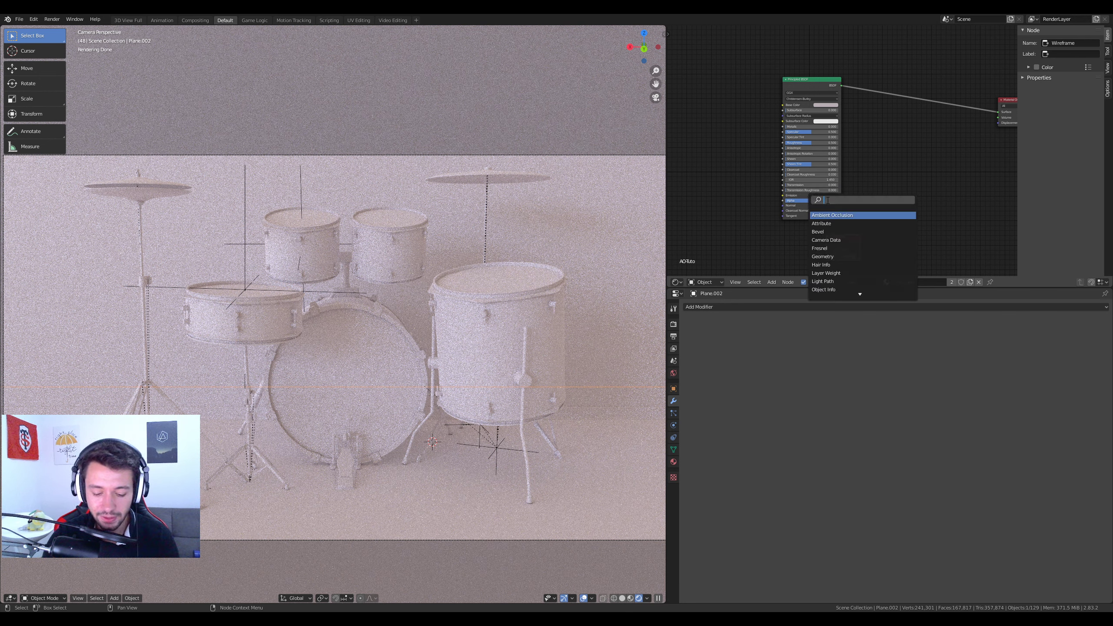
{"action": "type", "text": "mix"}
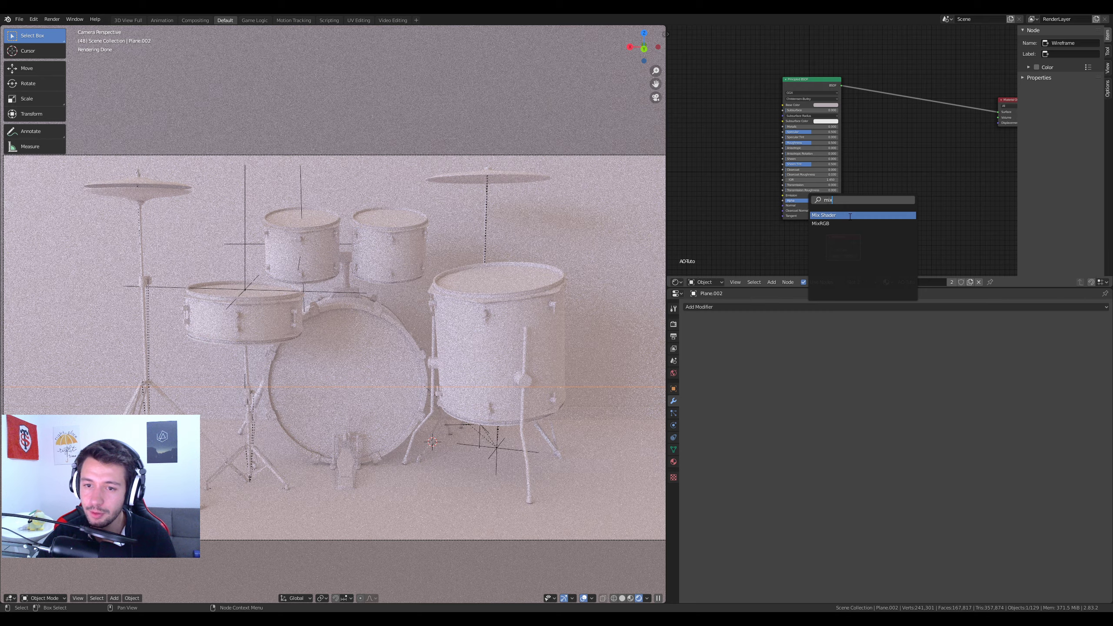
{"action": "left_click", "coordinate": [850, 215]}
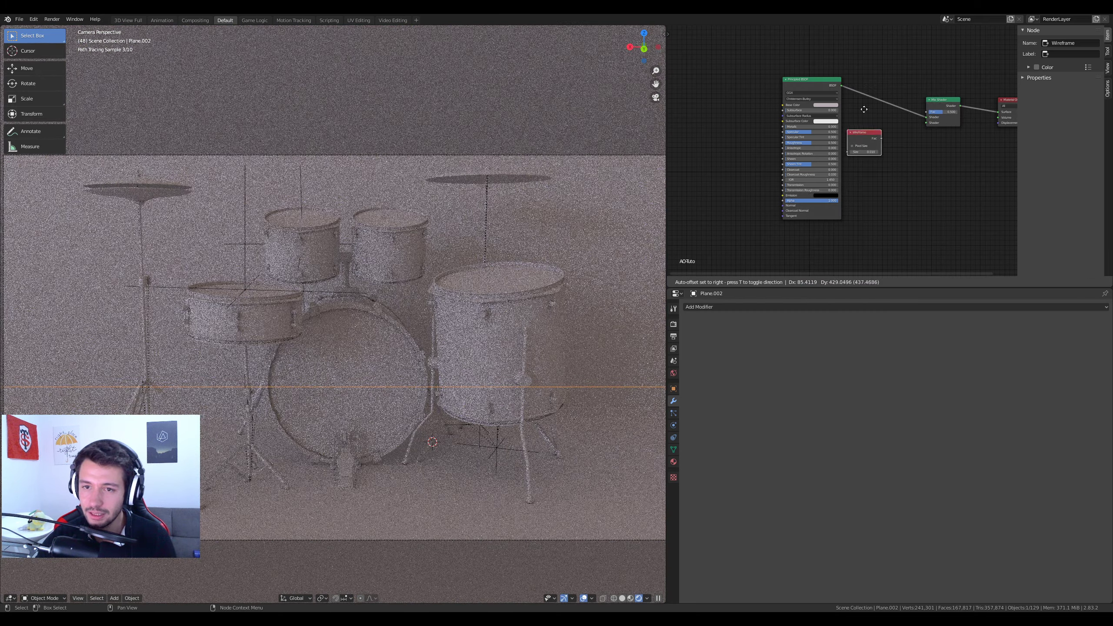
{"action": "left_click", "coordinate": [865, 27]}
{"action": "left_click_drag", "start_coordinate": [883, 48], "coordinate": [928, 113]}
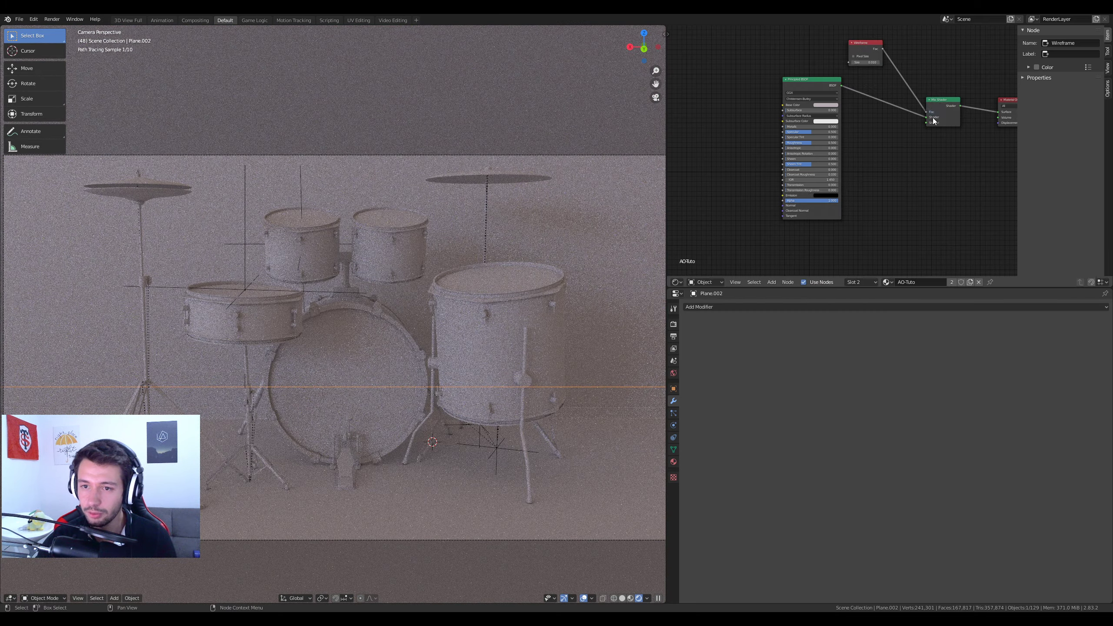
- Add an Emission shader below the Mix Shader and connect it to the Mix Shader's second shader input
{"action": "scroll", "coordinate": [924, 136], "scroll_direction": "up", "scroll_amount": 3}
{"action": "middle_click_drag", "start_coordinate": [922, 137], "coordinate": [829, 141]}
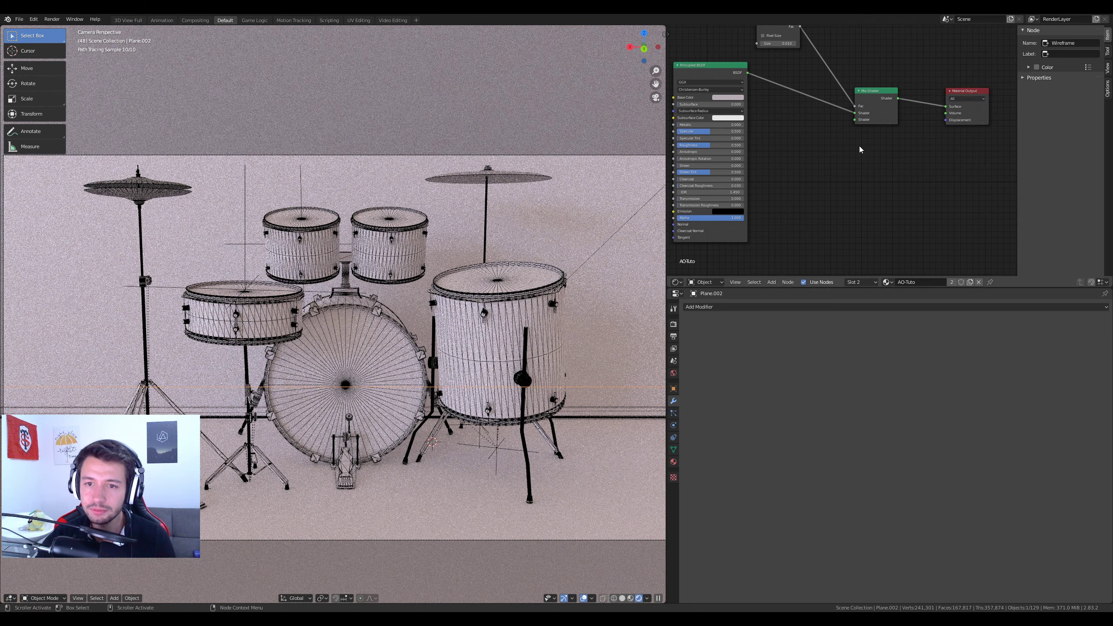
{"action": "left_click_drag", "start_coordinate": [854, 119], "coordinate": [836, 159]}
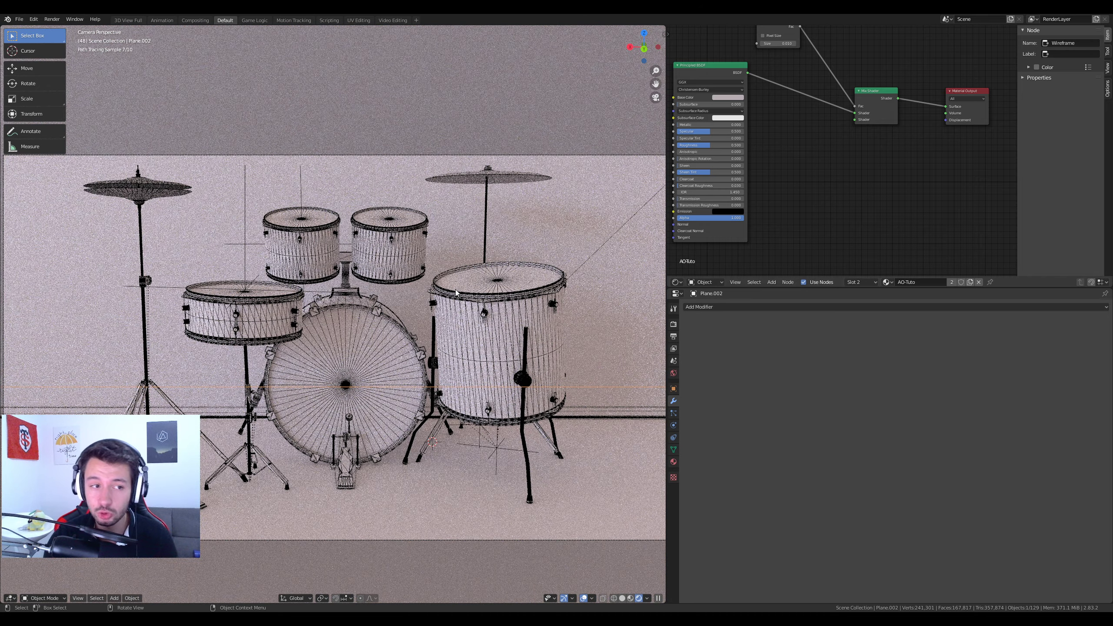
{"action": "key", "text": "shift+a"}
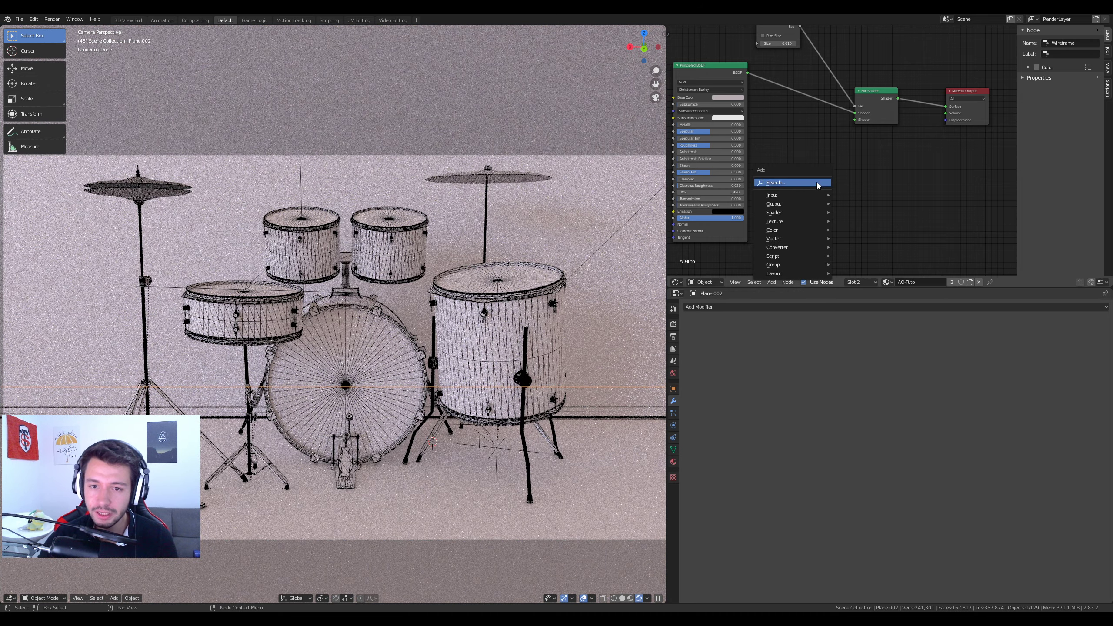
{"action": "left_click", "coordinate": [816, 184]}
{"action": "type", "text": "emi"}
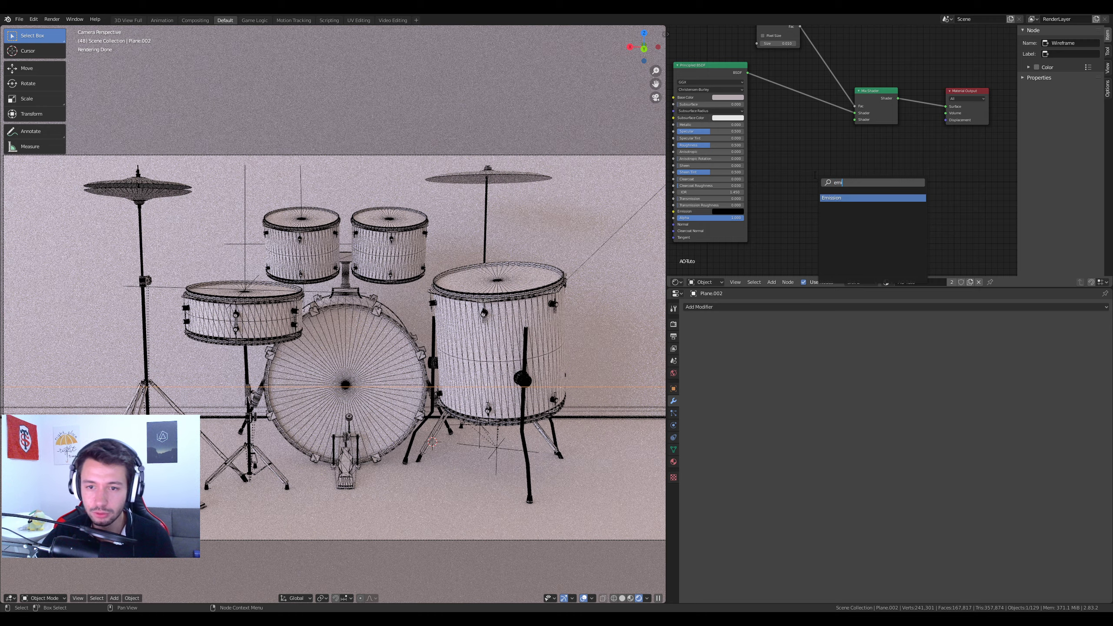
{"action": "left_click", "coordinate": [840, 200]}
{"action": "left_click", "coordinate": [804, 166]}
{"action": "left_click_drag", "start_coordinate": [826, 162], "coordinate": [855, 126]}
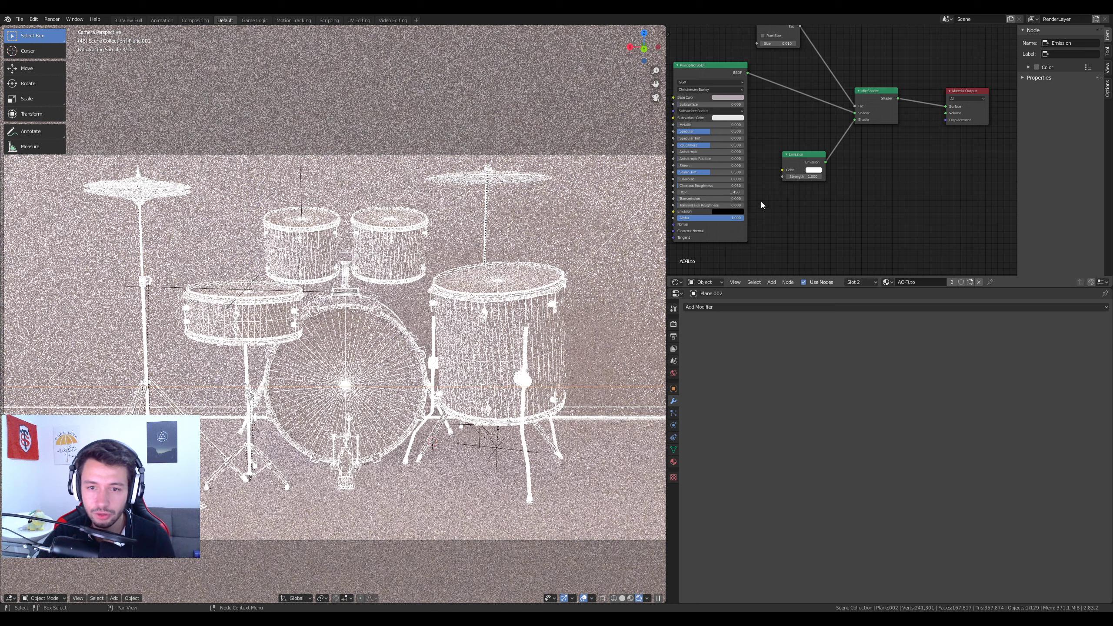
- Set the Principled BSDF base color to black and the Emission color to light blue
{"action": "left_click", "coordinate": [718, 98]}
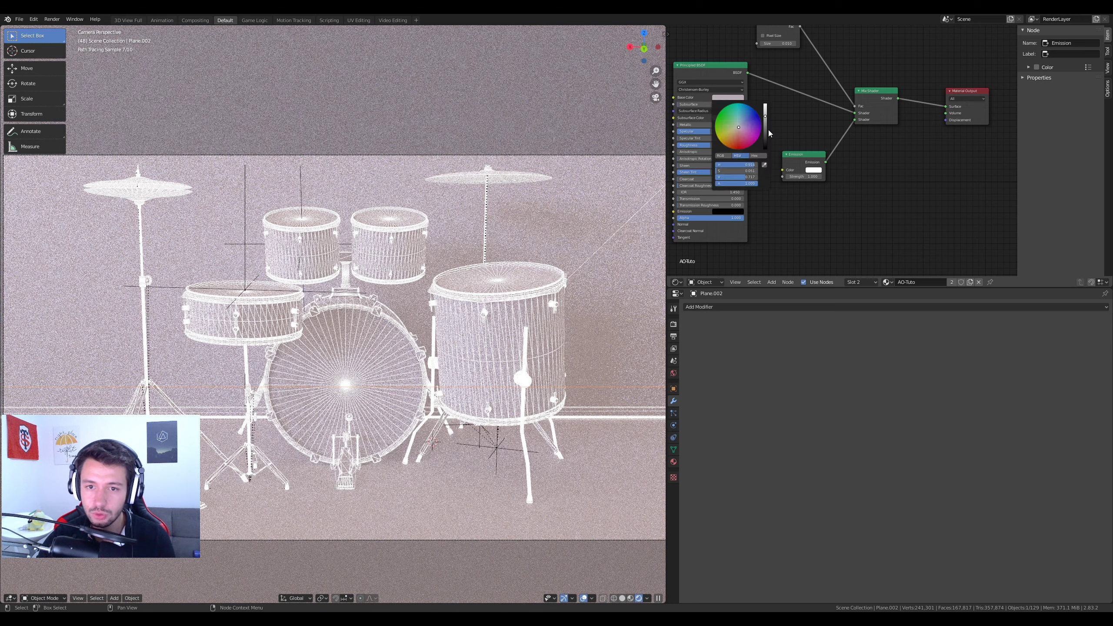
{"action": "left_click_drag", "start_coordinate": [769, 130], "coordinate": [766, 148]}
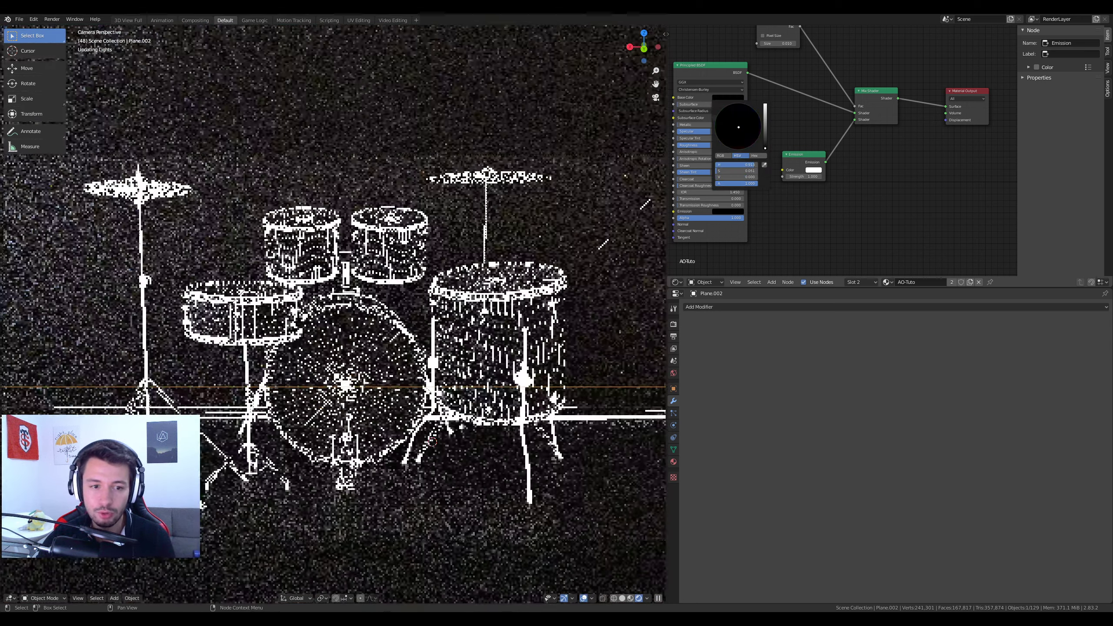
{"action": "left_click", "coordinate": [814, 170]}
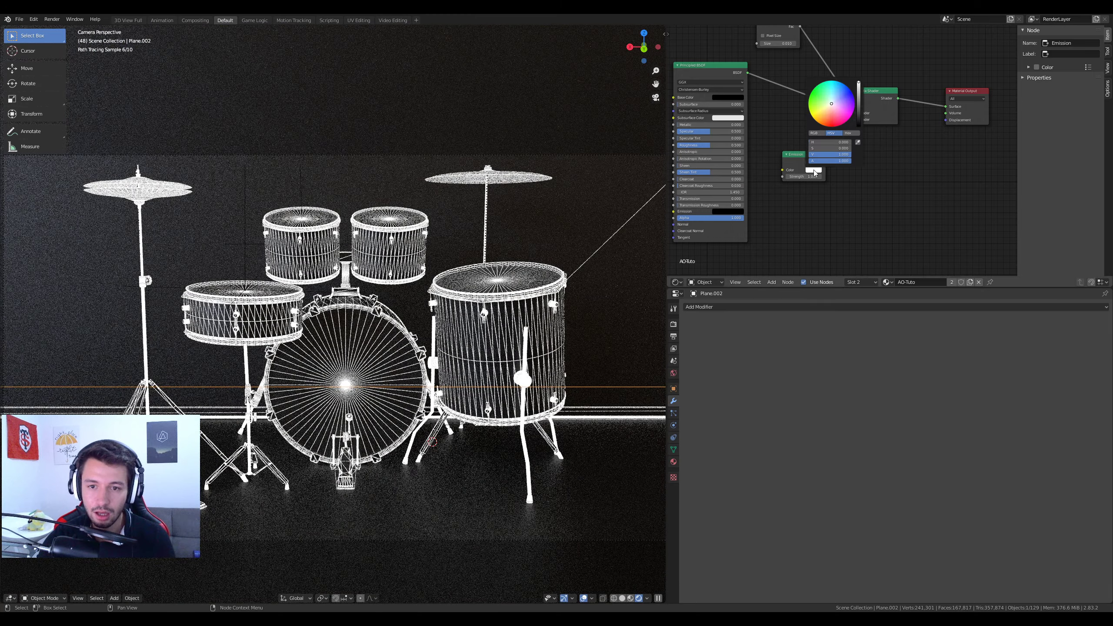
{"action": "left_click", "coordinate": [836, 101]}
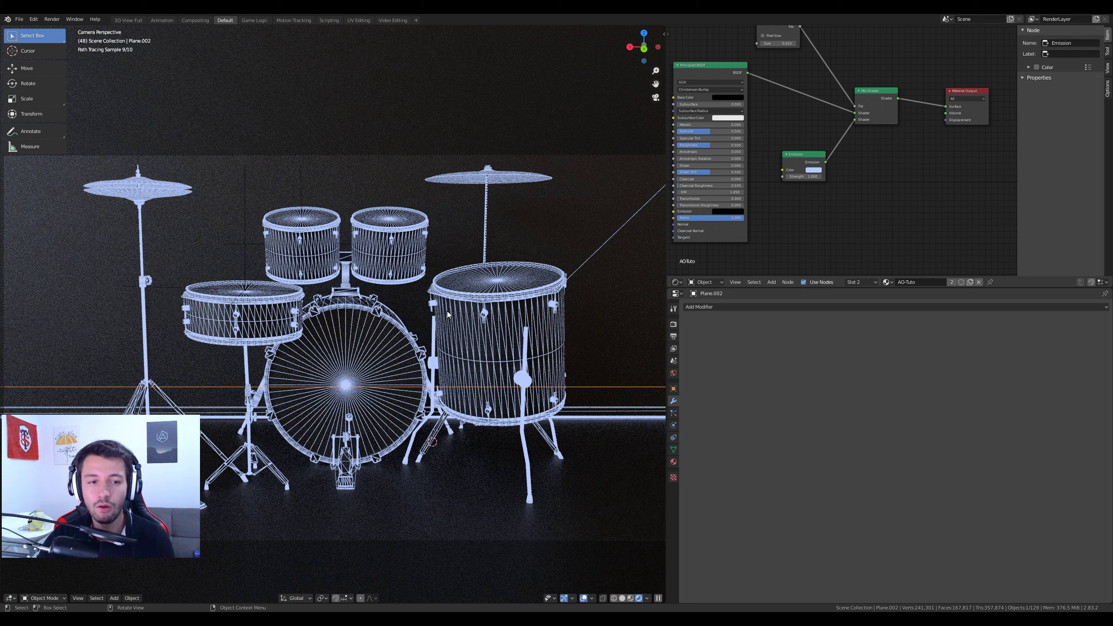
- Try a Wireframe node size of 1
{"action": "middle_click_drag", "start_coordinate": [875, 179], "coordinate": [866, 226]}
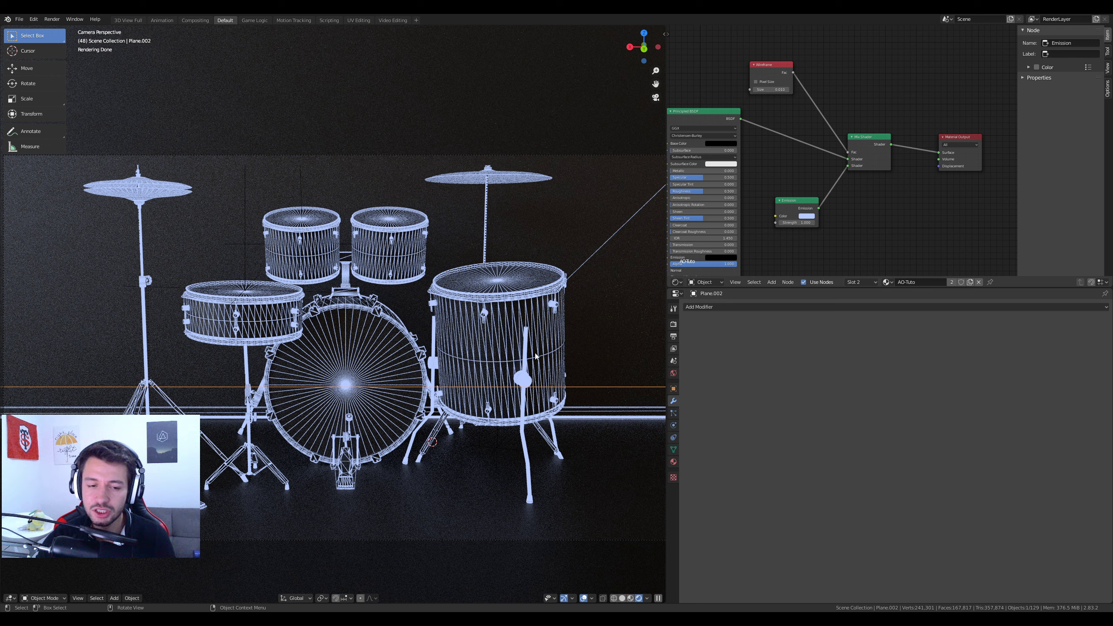
{"action": "left_click", "coordinate": [772, 90]}
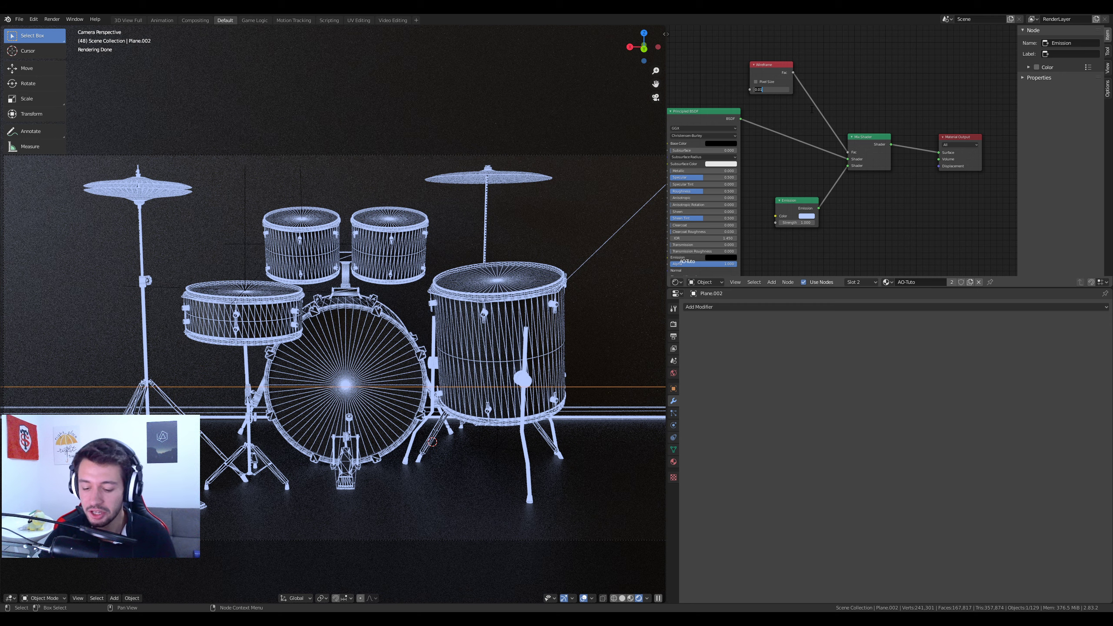
{"action": "type", "text": "1"}
{"action": "key", "text": "Return"}
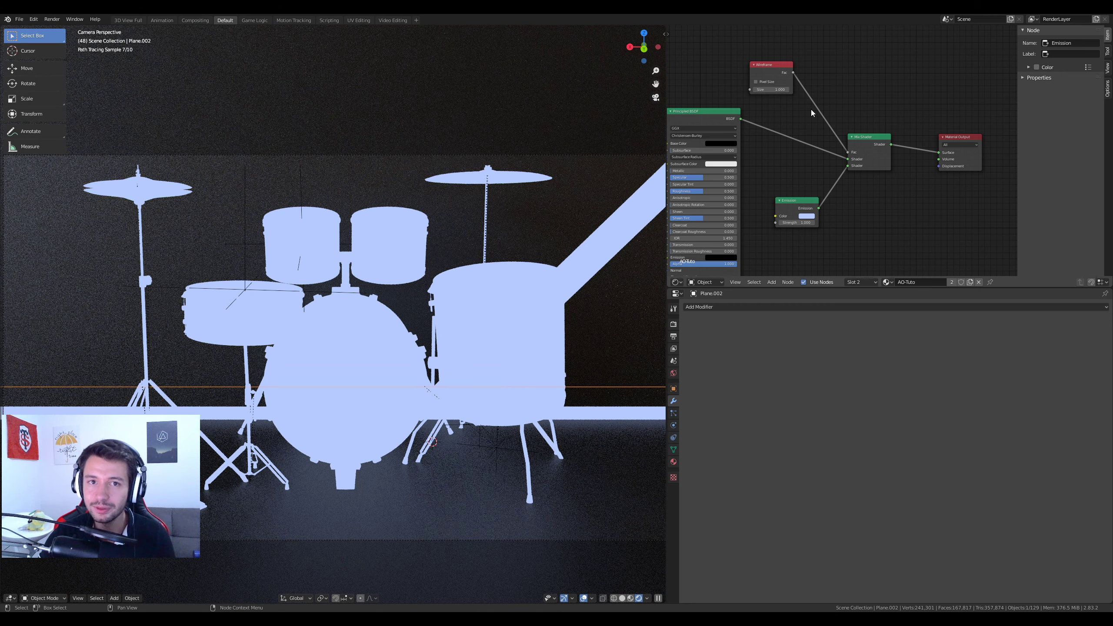
- Set the Wireframe node's size to 0.001 and raise the Emission shader's strength
{"action": "left_click", "coordinate": [781, 90]}
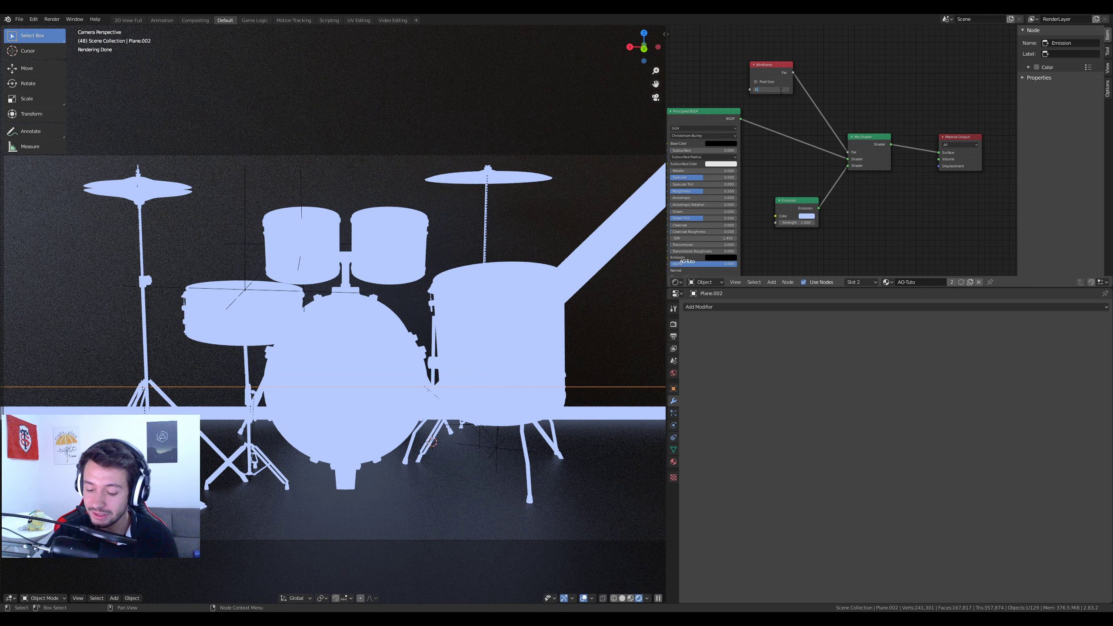
{"action": "type", "text": "0.001"}
{"action": "key", "text": "Return"}
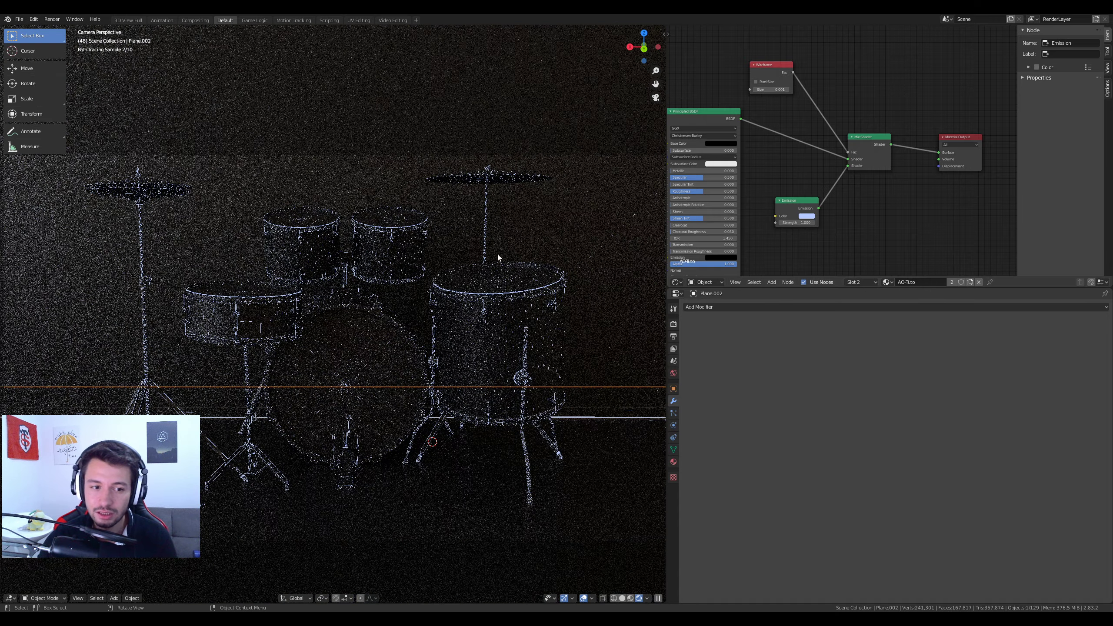
{"action": "left_click", "coordinate": [795, 222]}
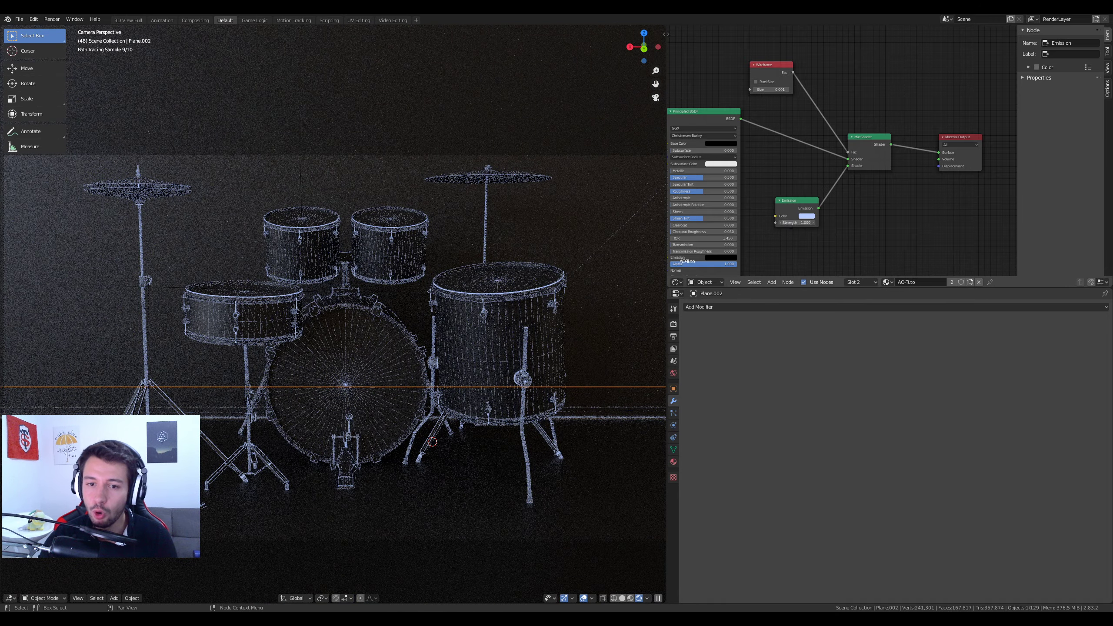
{"action": "key", "text": "Return"}
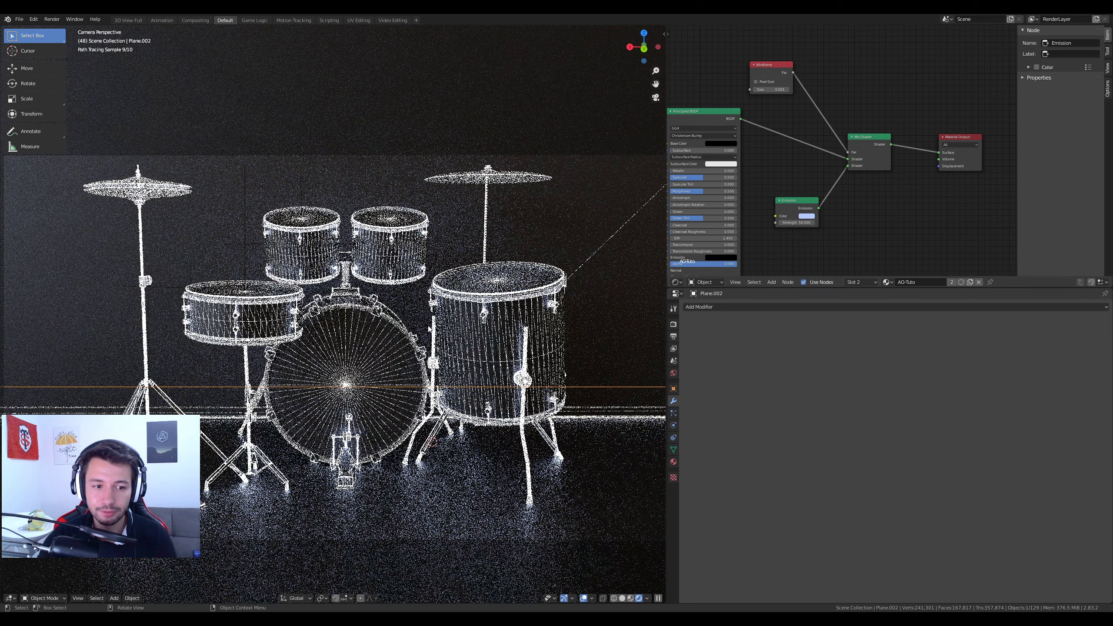
- Display the drum kit in solid viewport shading
{"action": "key", "text": "z"}
{"action": "left_click", "coordinate": [499, 330]}
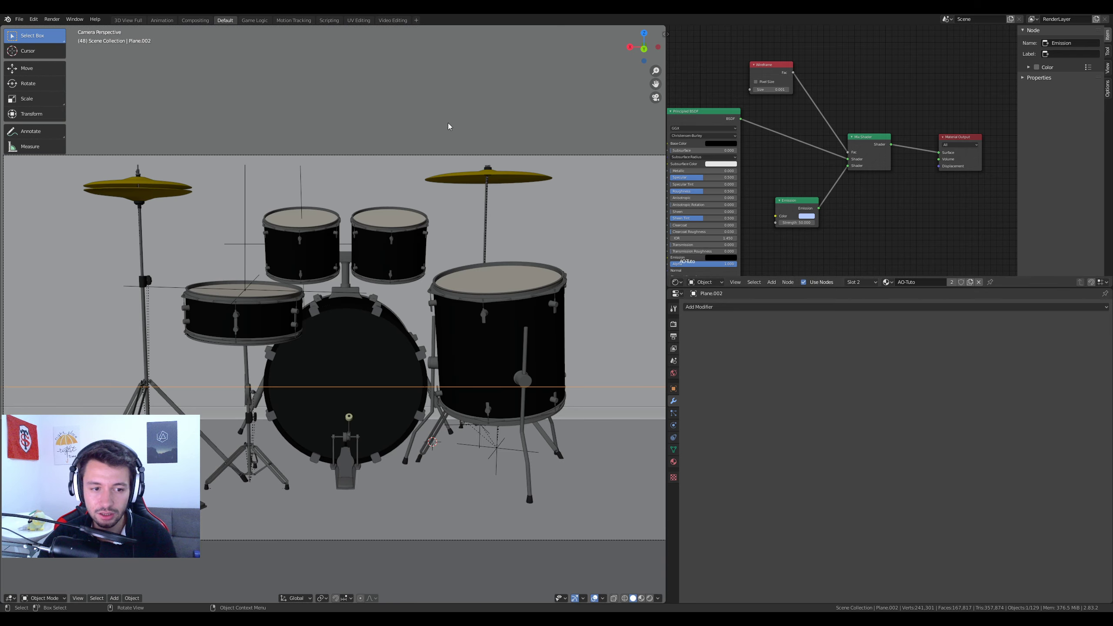
{"action": "scroll", "coordinate": [466, 357], "scroll_direction": "down", "scroll_amount": 3}
{"action": "scroll", "coordinate": [346, 400], "scroll_direction": "up", "scroll_amount": 3}
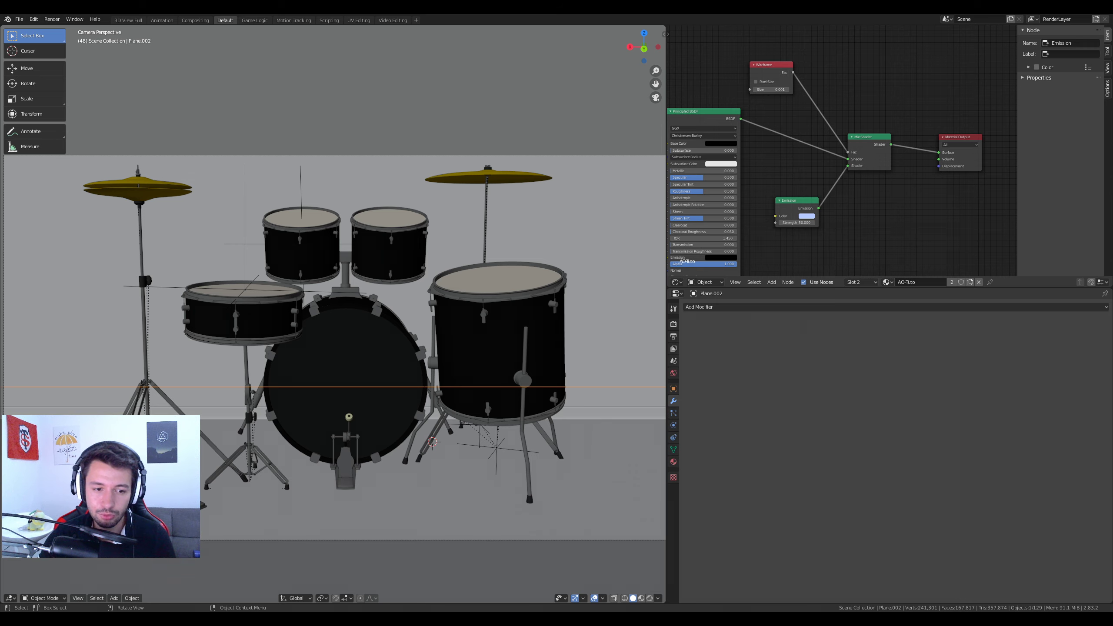
- Switch to the photo viewer, compare the clay render with the textured drum kit render, and return to Blender
{"action": "key", "text": "alt+Tab"}
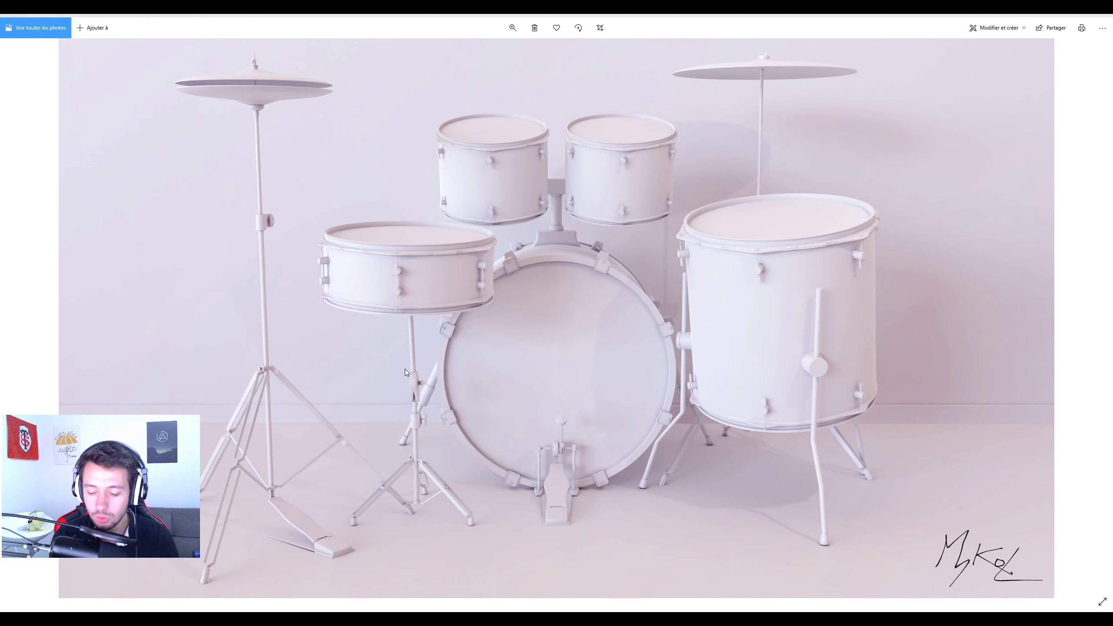
{"action": "key", "text": "Right"}
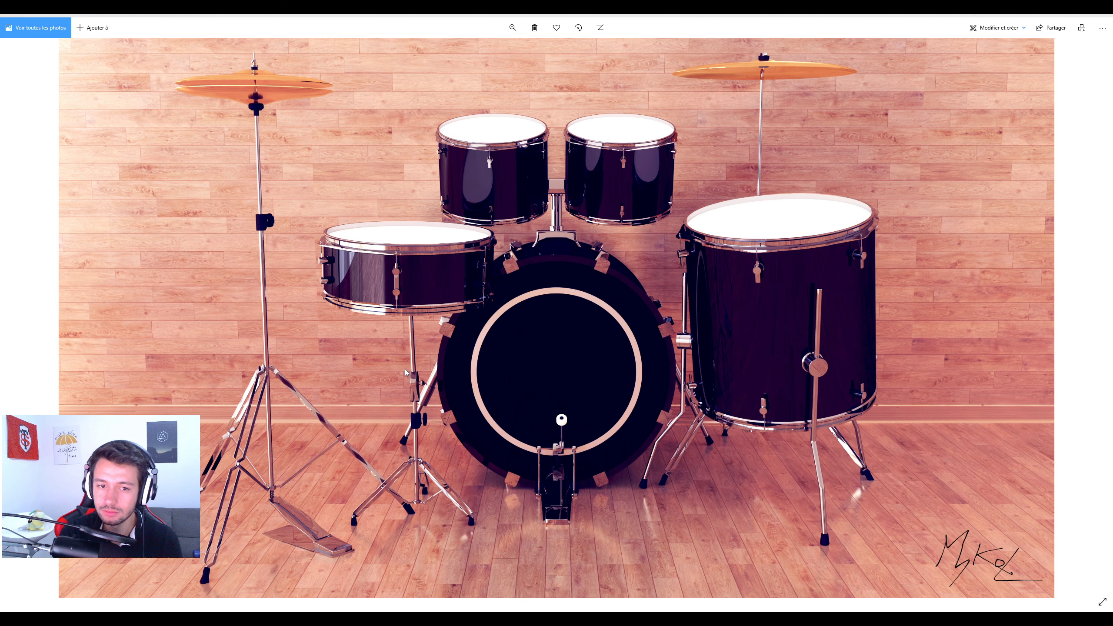
{"action": "key", "text": "Left"}
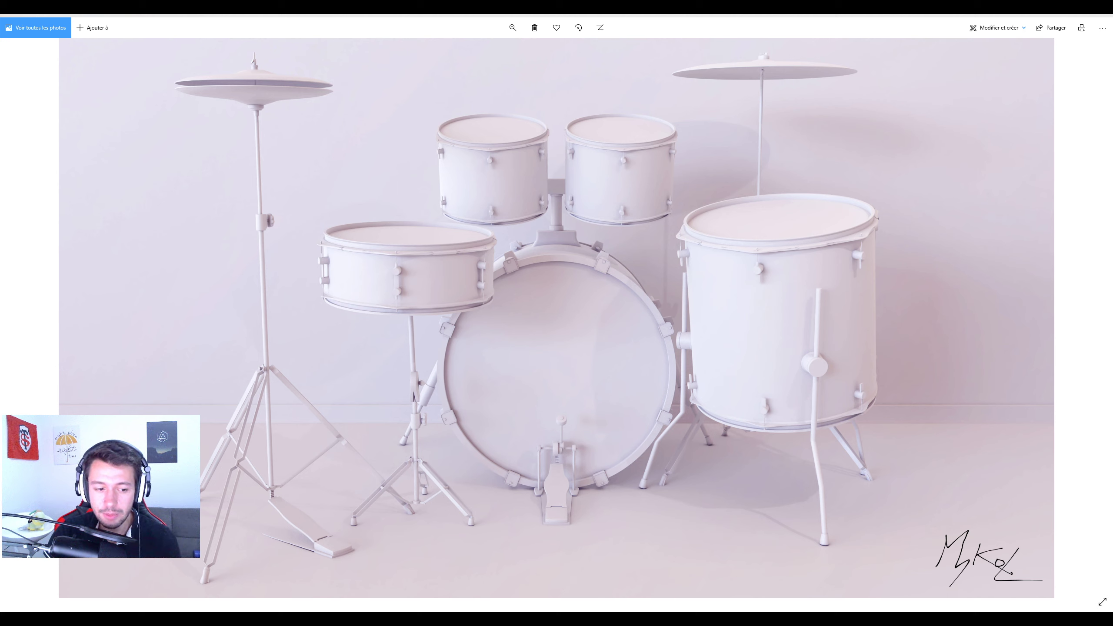
{"action": "mouse_move", "coordinate": [236, 609]}
{"action": "left_click", "coordinate": [269, 592]}
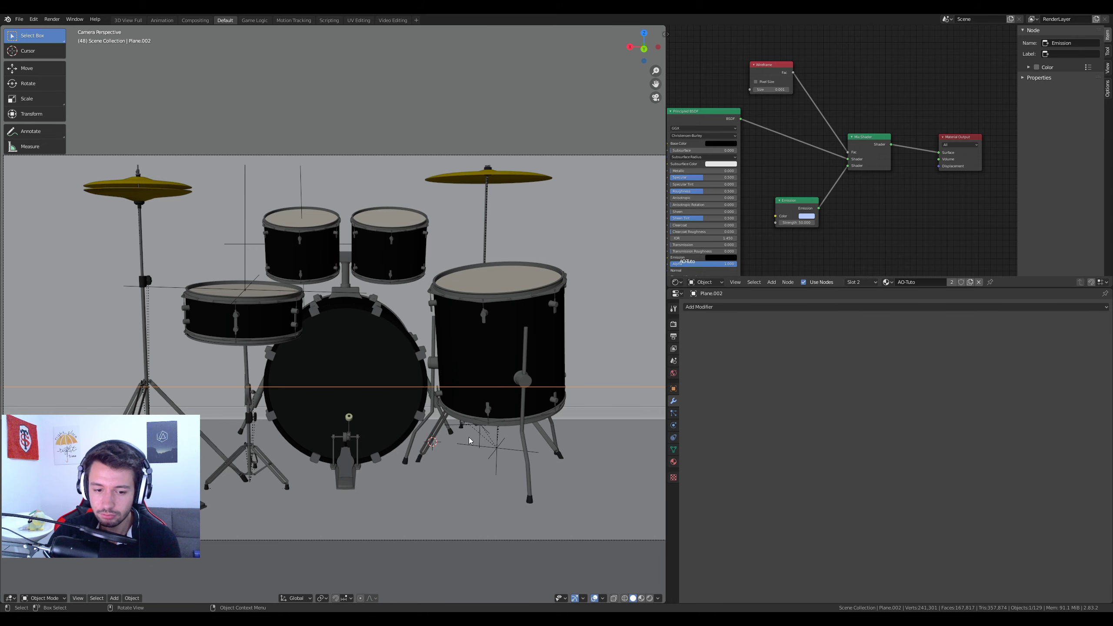
- Return the viewport to rendered shading and clear the render layer's material override
{"action": "left_click", "coordinate": [659, 598]}
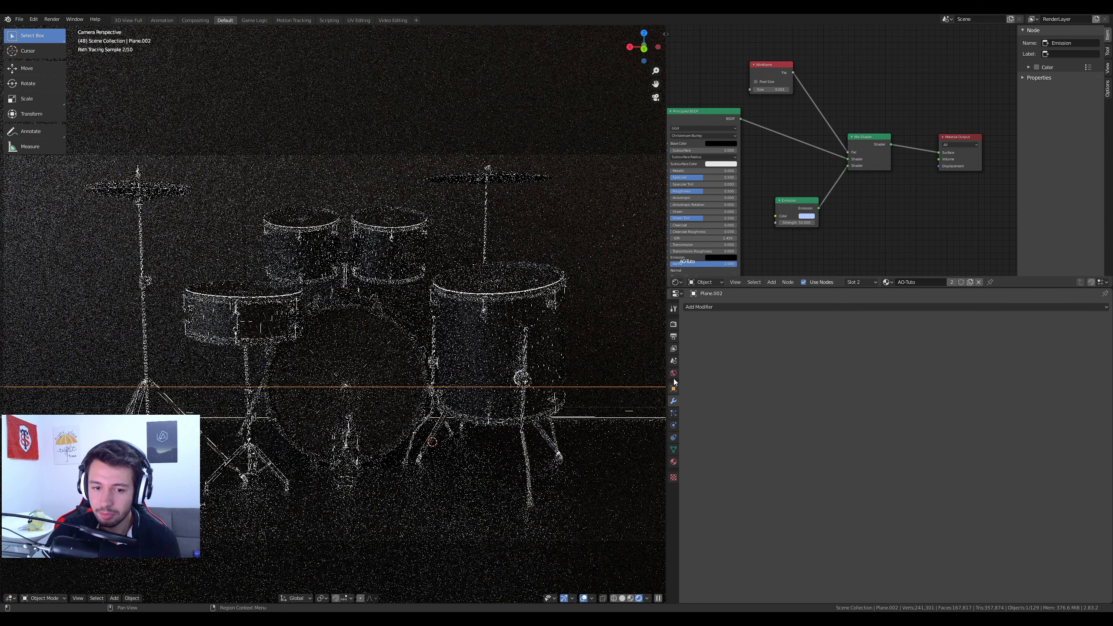
{"action": "left_click", "coordinate": [674, 351]}
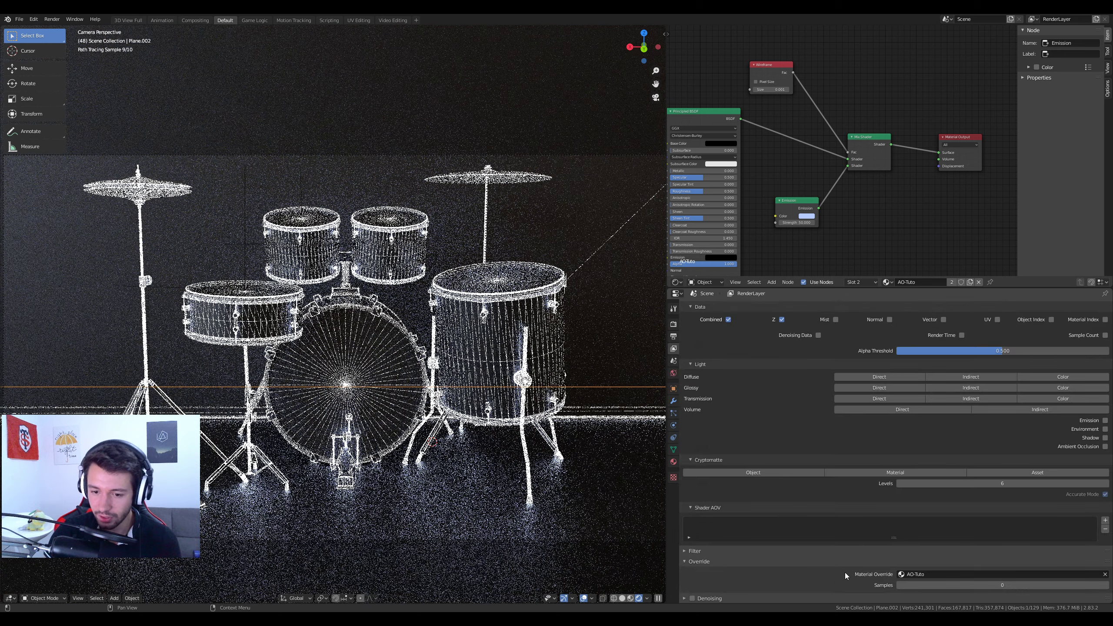
{"action": "left_click", "coordinate": [1107, 577]}
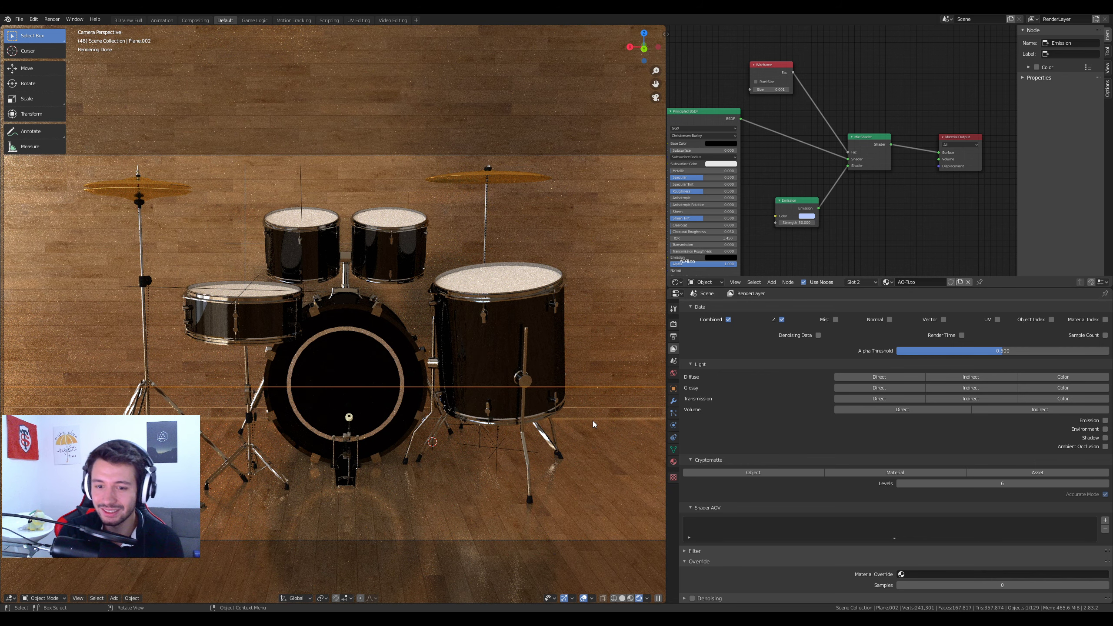
- Assign AO-Tuto as the render layer's material override and switch the viewport to solid shading
{"action": "left_click", "coordinate": [938, 574]}
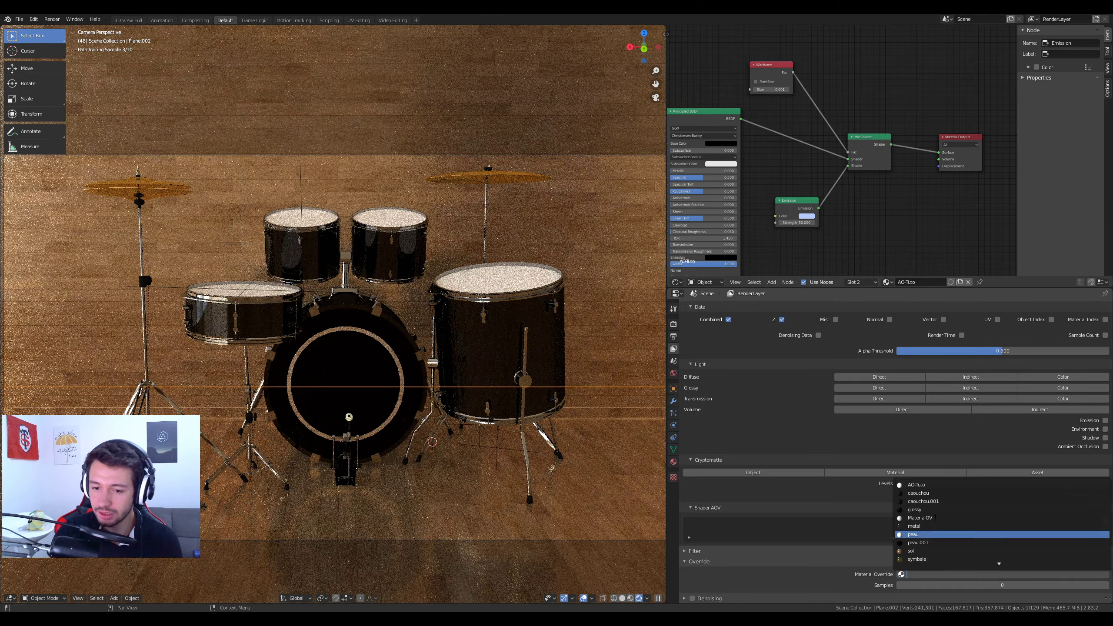
{"action": "left_click", "coordinate": [915, 484]}
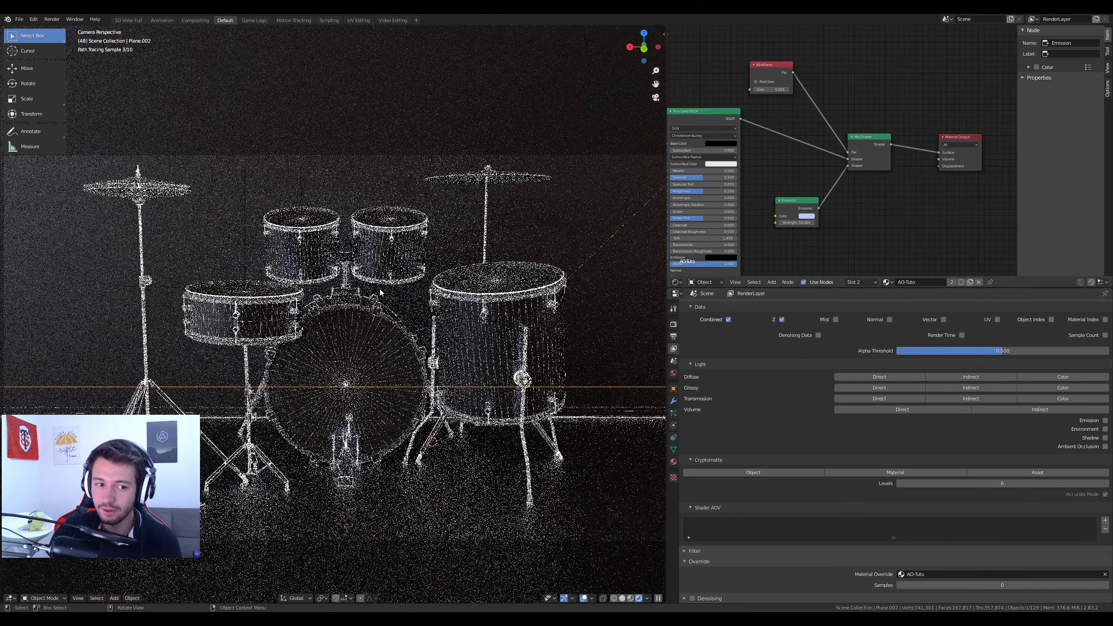
{"action": "key", "text": "z"}
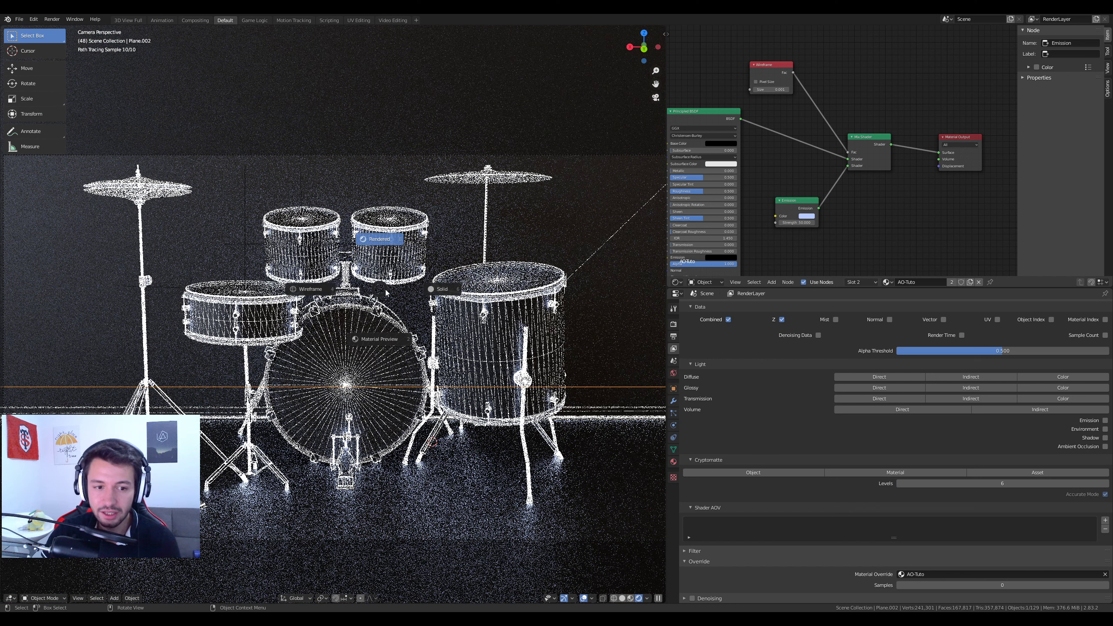
{"action": "left_click", "coordinate": [436, 291]}
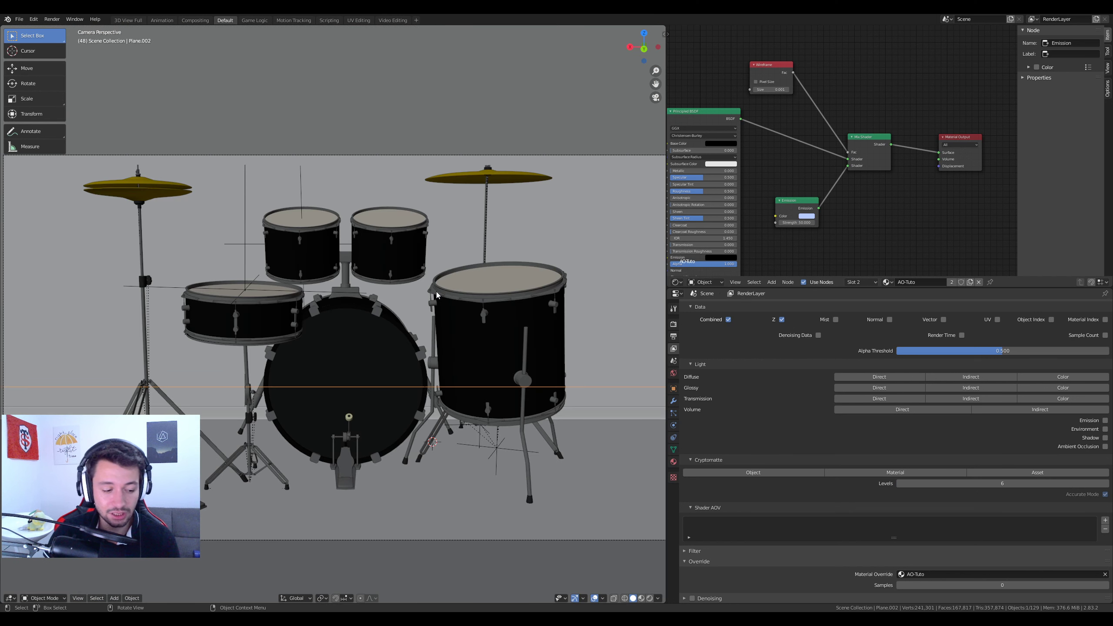